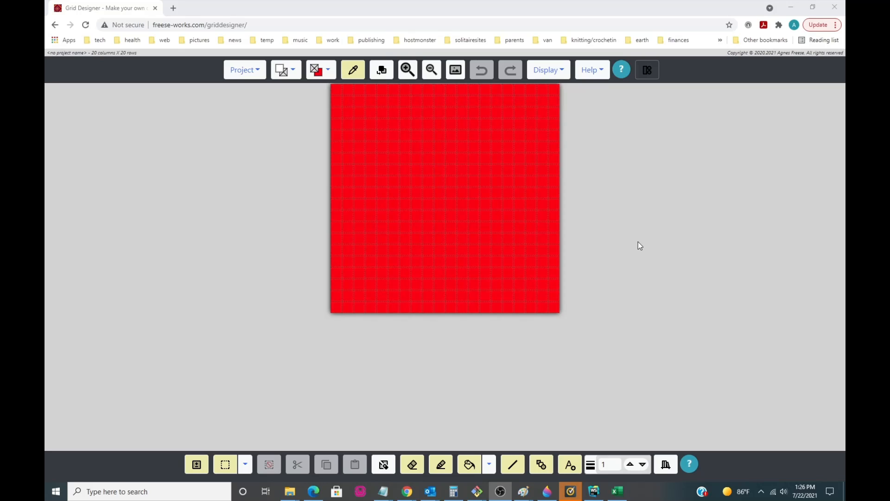
Step: Open the project's palette selection and preview the DMC Embroidery Floss and Anchor Stranded Cotton palettes
left_click(348, 73)
left_click(242, 71)
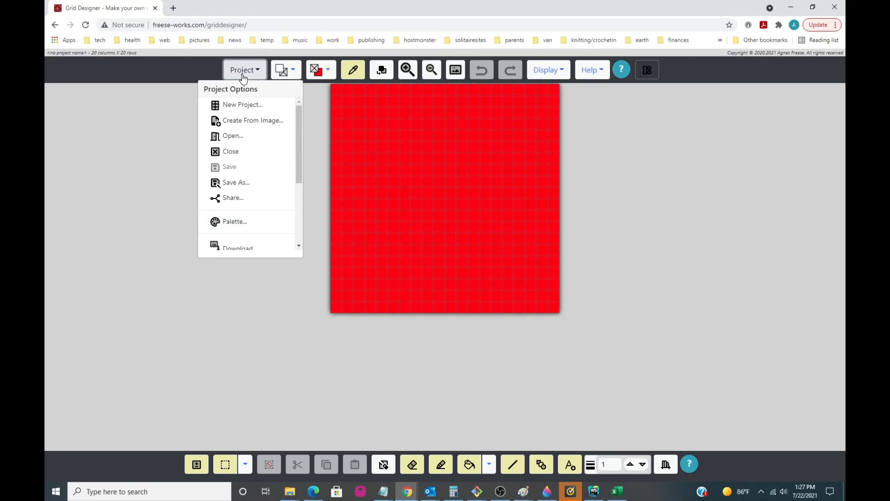
left_click(235, 221)
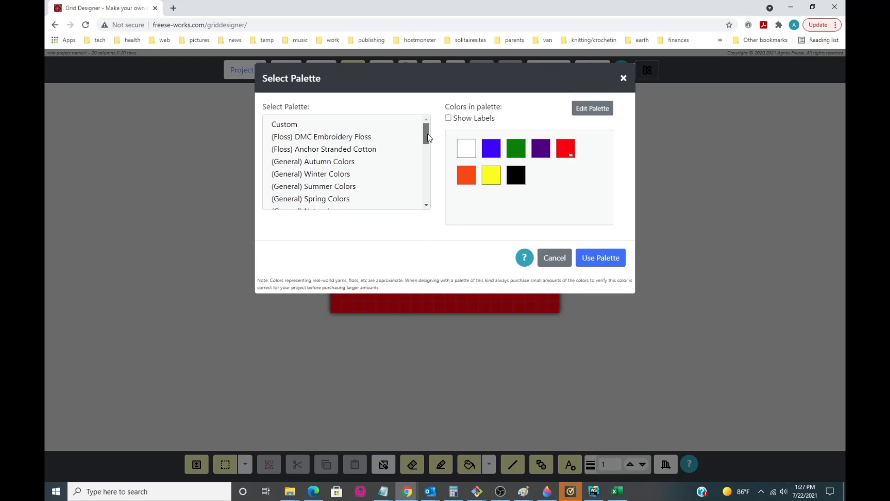
mouse_move(428, 133)
left_mouse_down()
mouse_move(426, 193)
mouse_move(427, 132)
left_mouse_up()
left_click(310, 141)
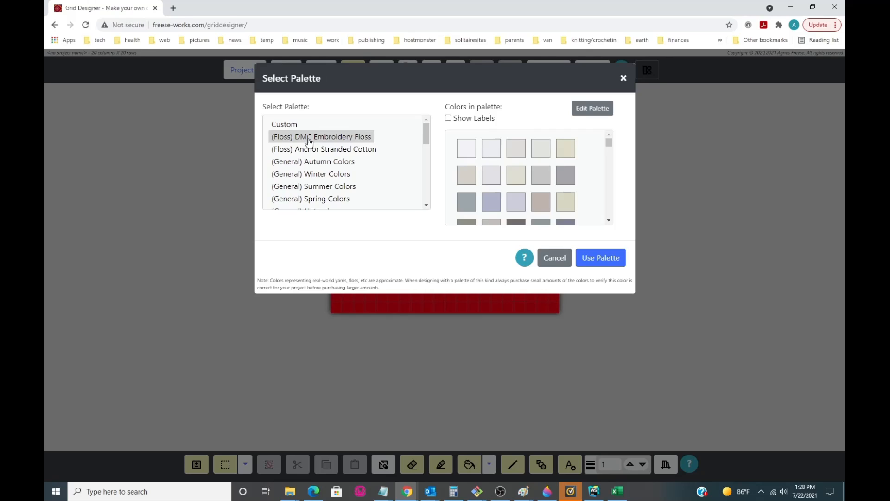
left_click(310, 150)
left_click(311, 142)
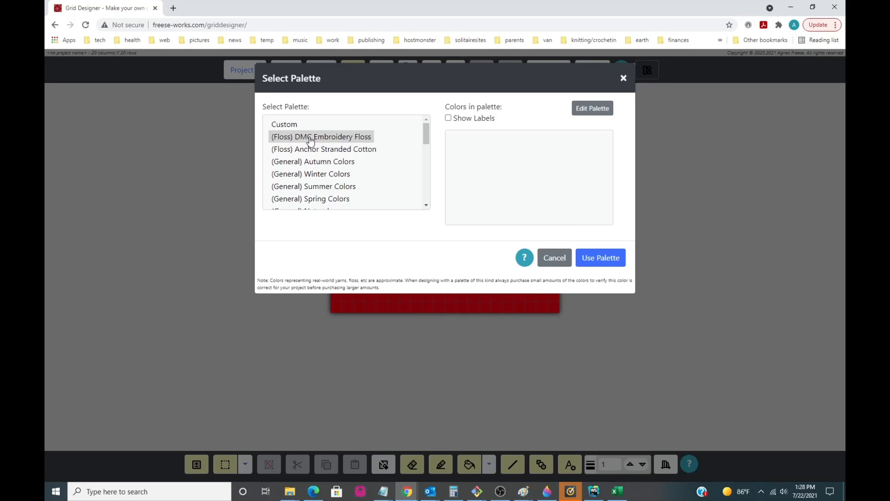
left_click(310, 149)
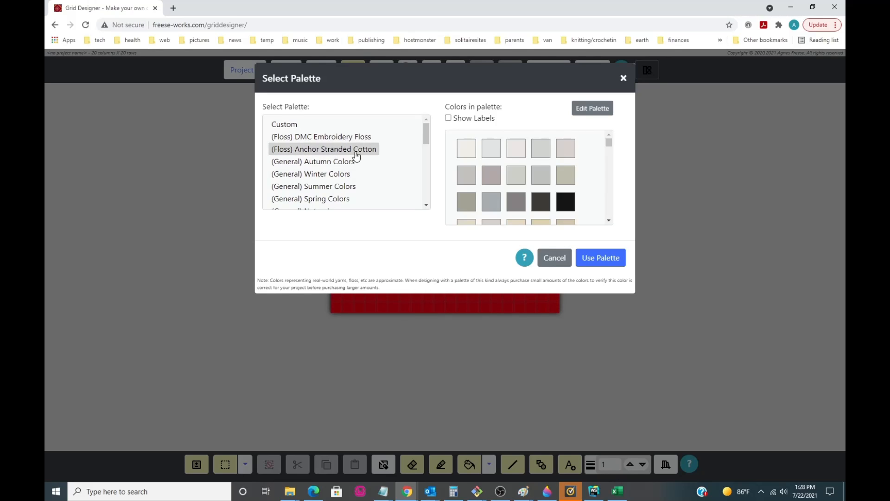
scroll(383, 166, "down", 1)
scroll(384, 166, "up", 1)
scroll(324, 173, "down", 1)
scroll(324, 175, "up", 1)
Step: Preview the four seasonal general palettes: Autumn, Winter, Summer and Spring Colors
left_click(312, 164)
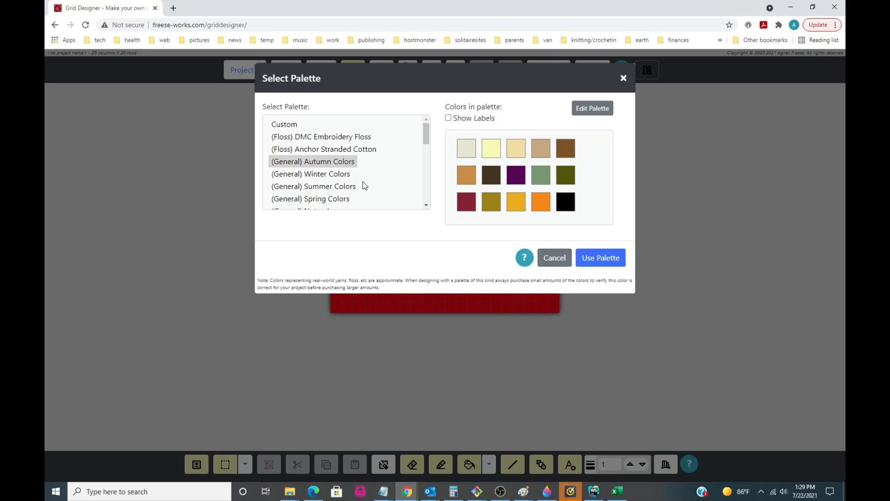
left_click(319, 178)
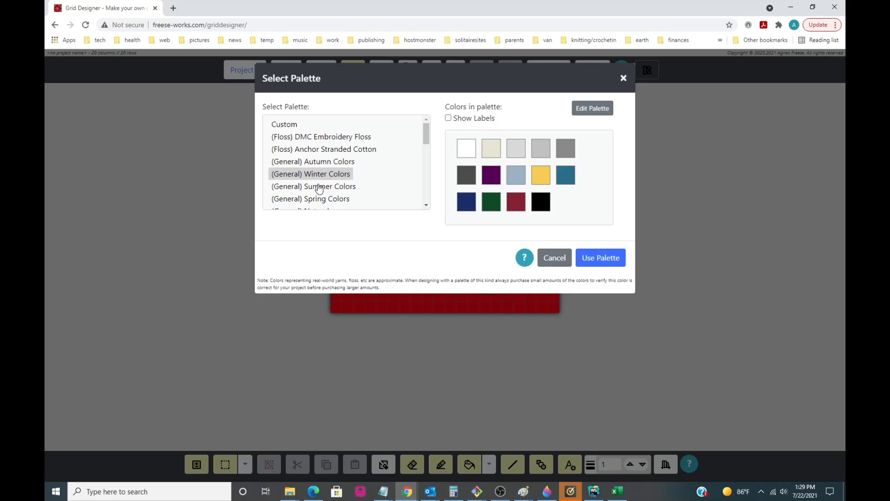
left_click(320, 187)
left_click(314, 200)
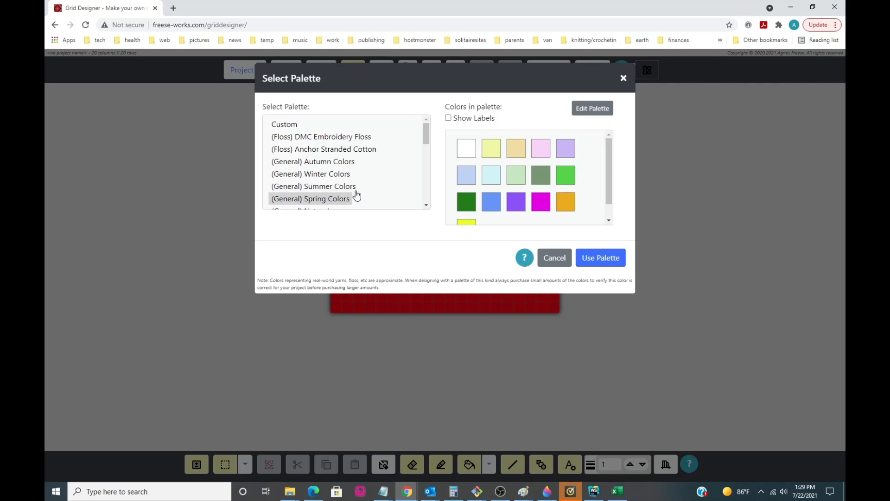
Step: Preview the general Naturals, Pastels and Grays palettes
scroll(369, 190, "down", 3)
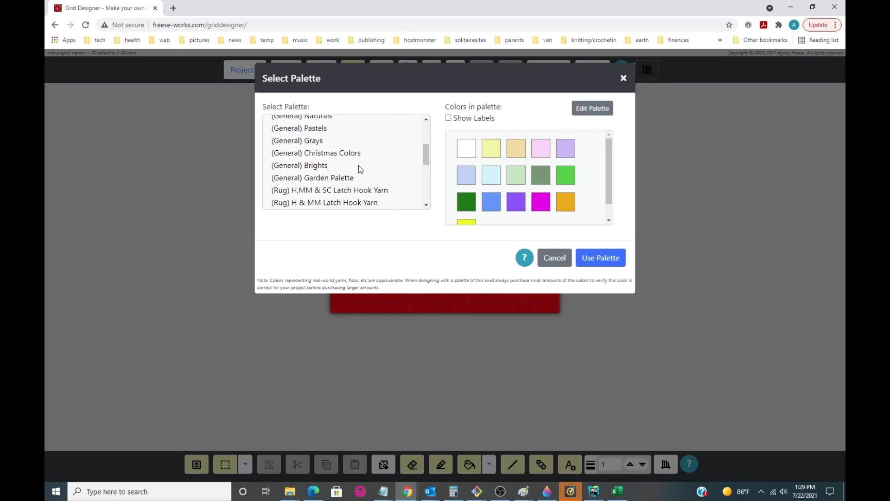
scroll(358, 166, "up", 3)
left_click(312, 164)
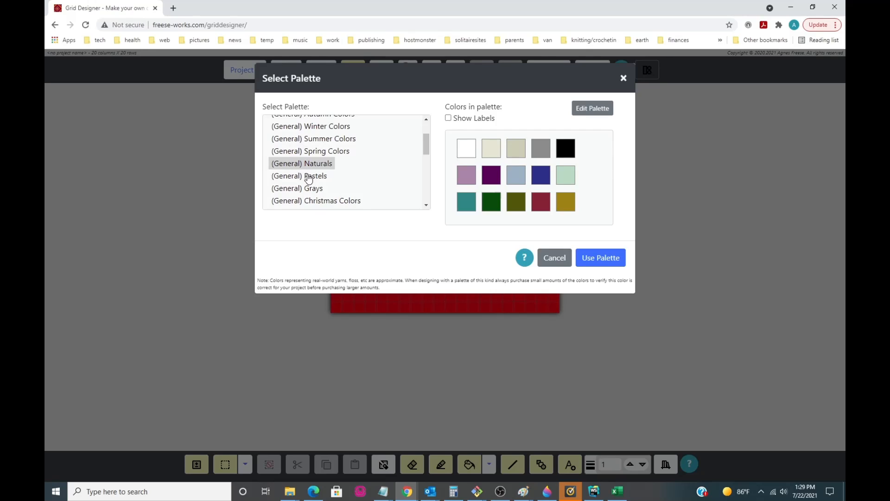
left_click(309, 177)
left_click(311, 189)
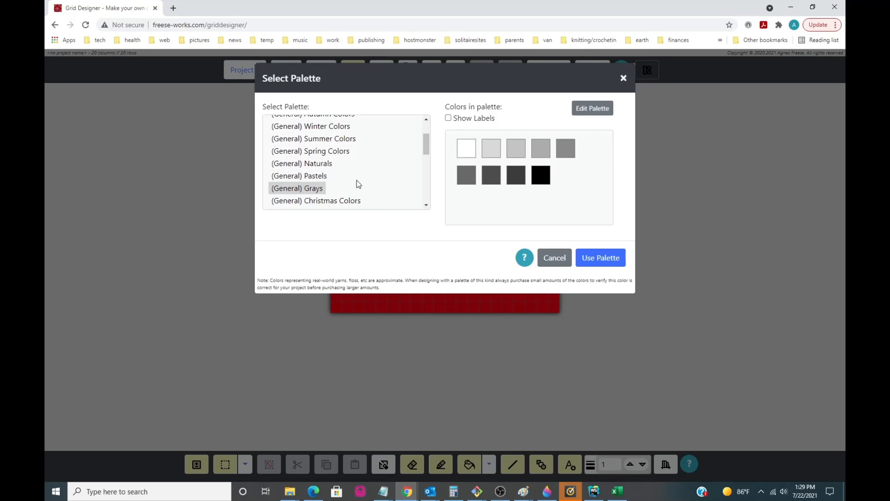
Step: Preview the general Christmas Colors, Brights and Garden Palette, looking through all of the Garden Palette's colors
scroll(376, 176, "down", 3)
left_click(335, 154)
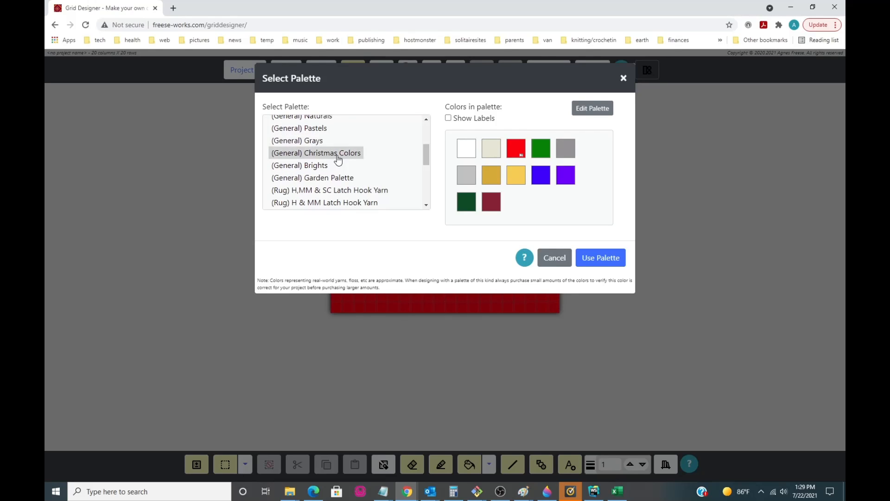
left_click(325, 165)
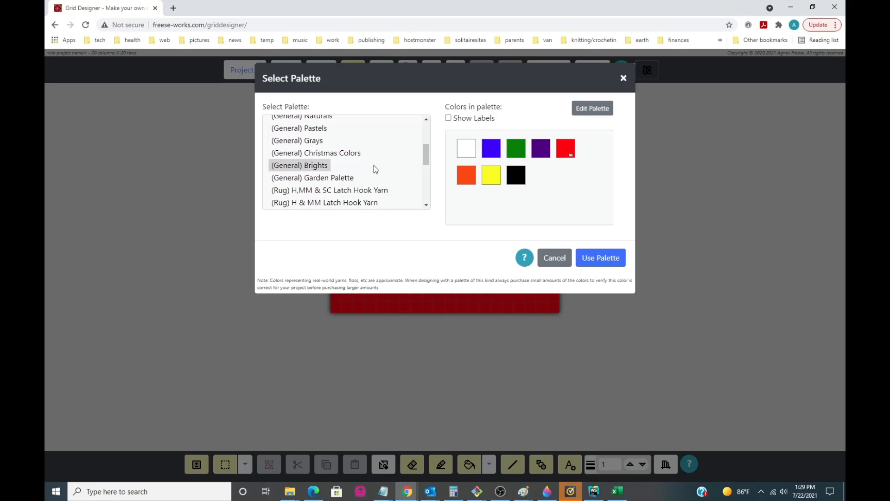
scroll(375, 167, "down", 2)
left_click(301, 131)
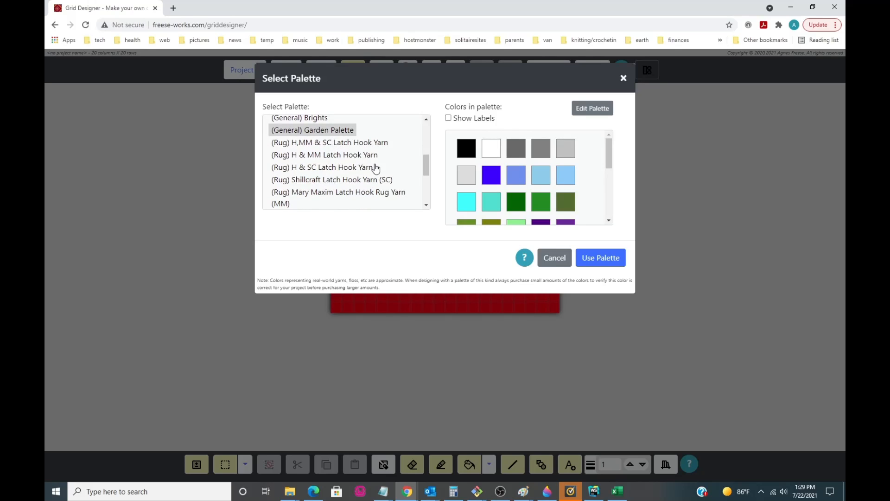
scroll(595, 179, "down", 3)
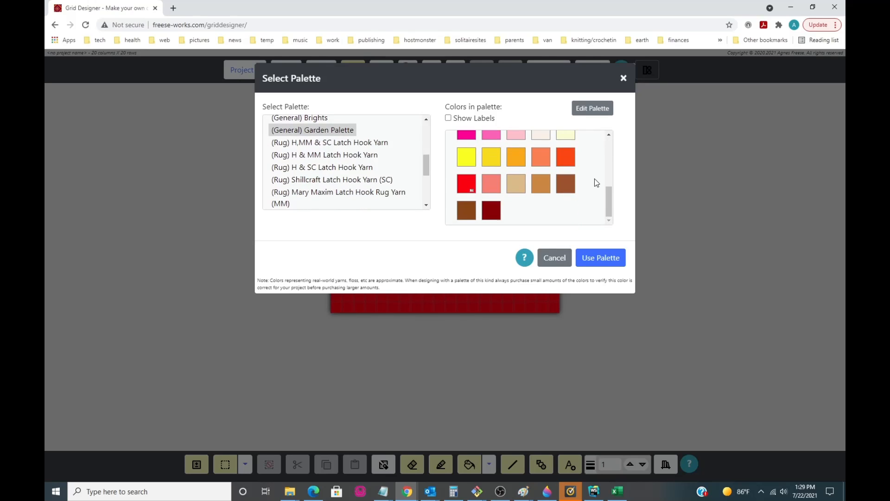
scroll(594, 182, "up", 5)
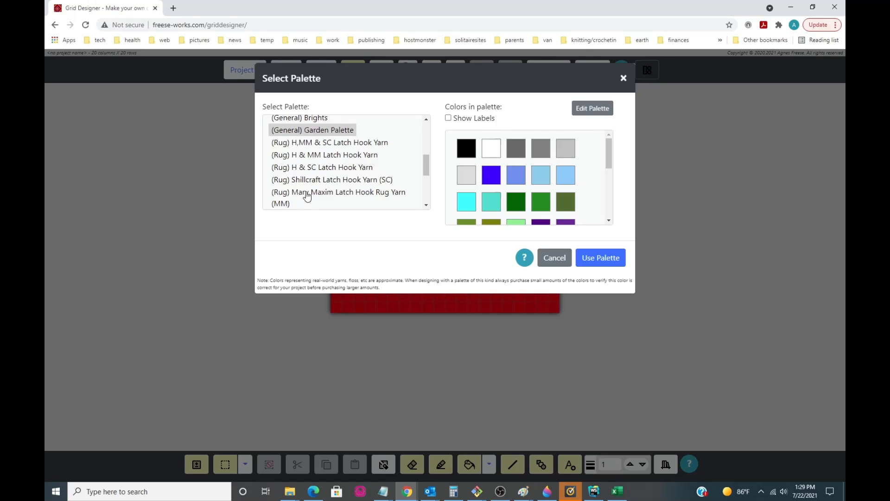
Step: Look through the latch hook rug yarn and knitting yarn palettes in the palette list
scroll(306, 197, "down", 1)
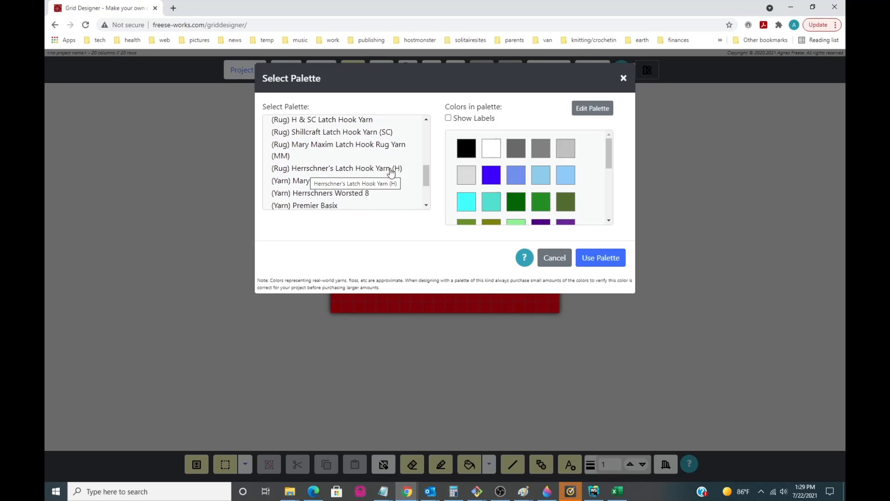
scroll(324, 131, "up", 1)
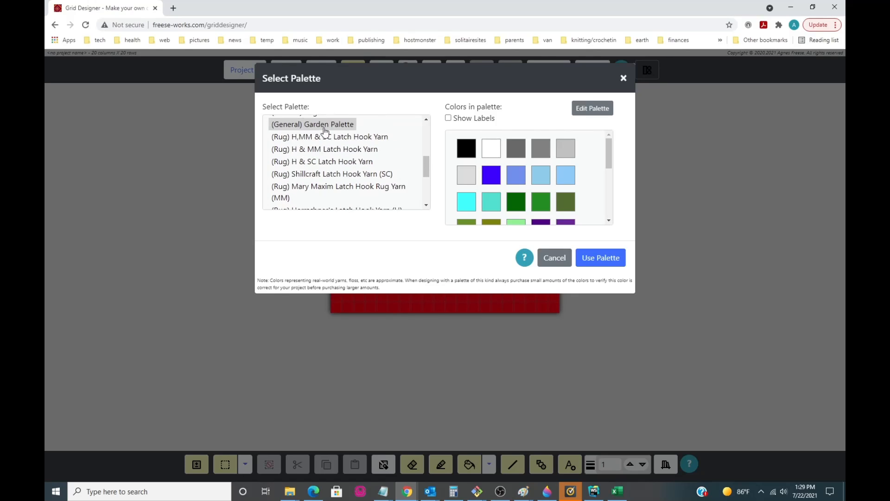
scroll(334, 159, "down", 1)
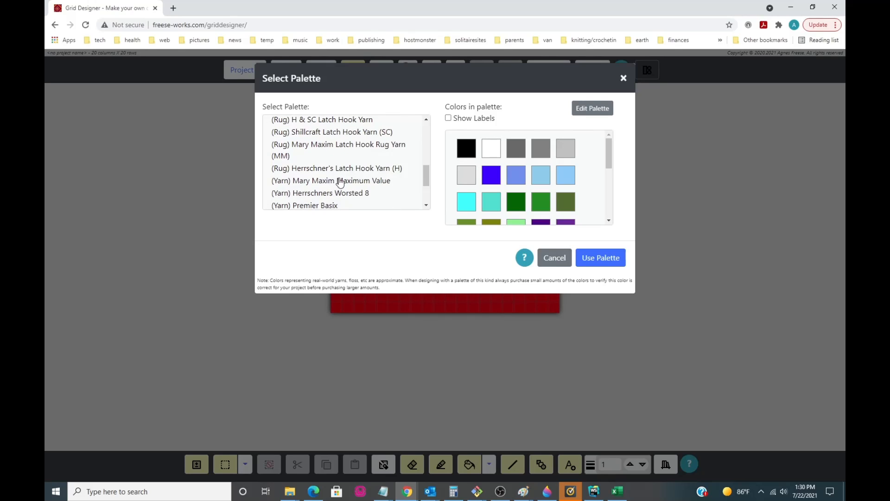
scroll(342, 181, "down", 1)
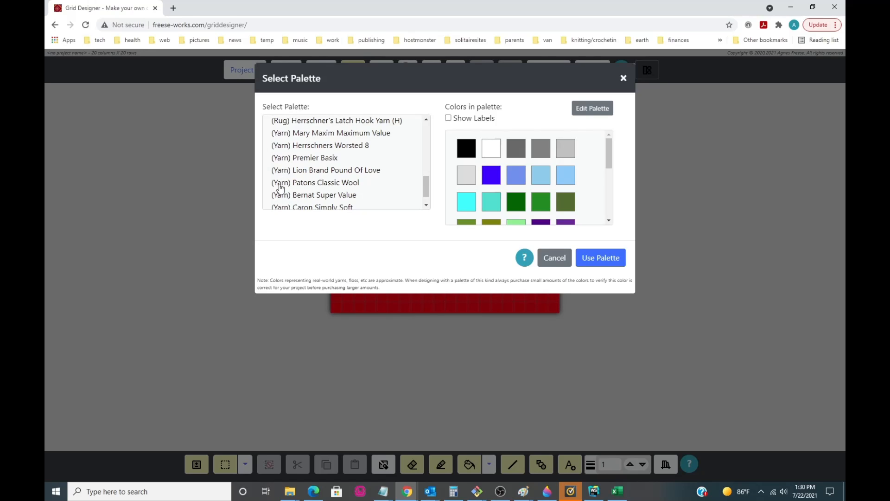
scroll(332, 185, "down", 1)
Step: Choose the Anchor Stranded Cotton floss palette for editing and hide all of its colors
scroll(332, 186, "up", 10)
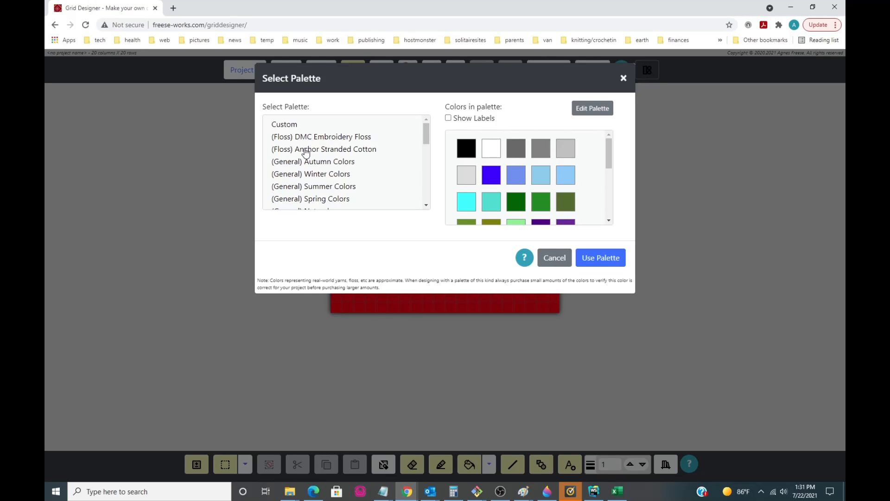
left_click(306, 153)
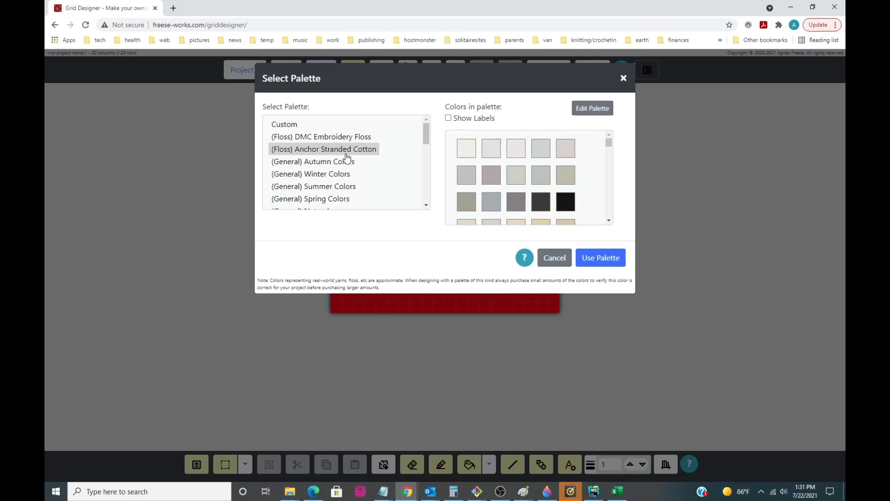
left_click(593, 112)
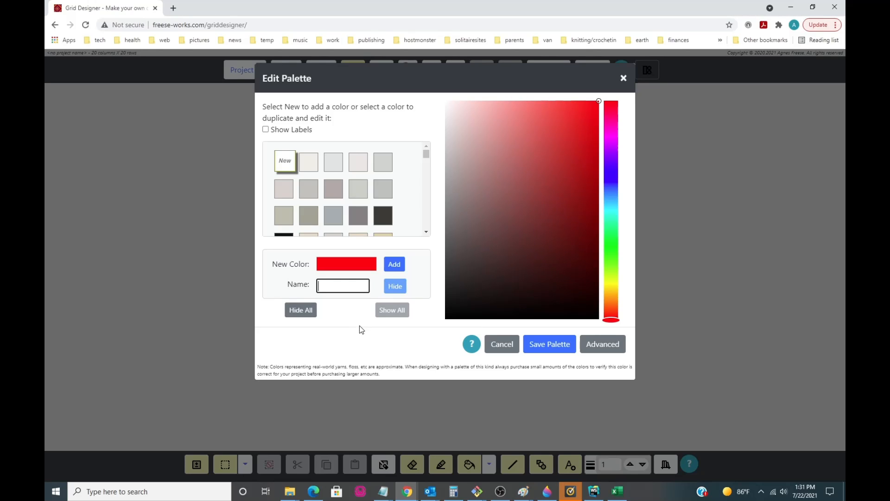
left_click(298, 312)
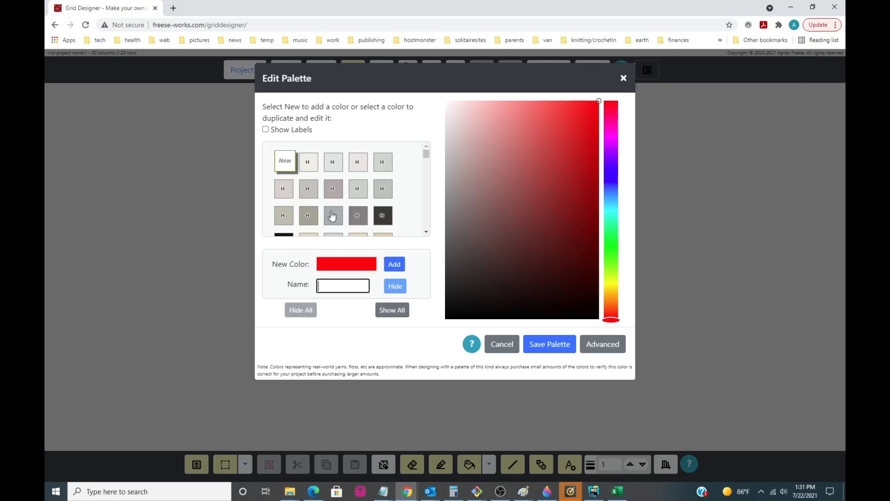
Step: Make the hidden color "white 00002" shown again in the palette
mouse_move(424, 154)
left_mouse_down()
mouse_move(428, 228)
mouse_move(429, 147)
left_mouse_up()
left_click(308, 165)
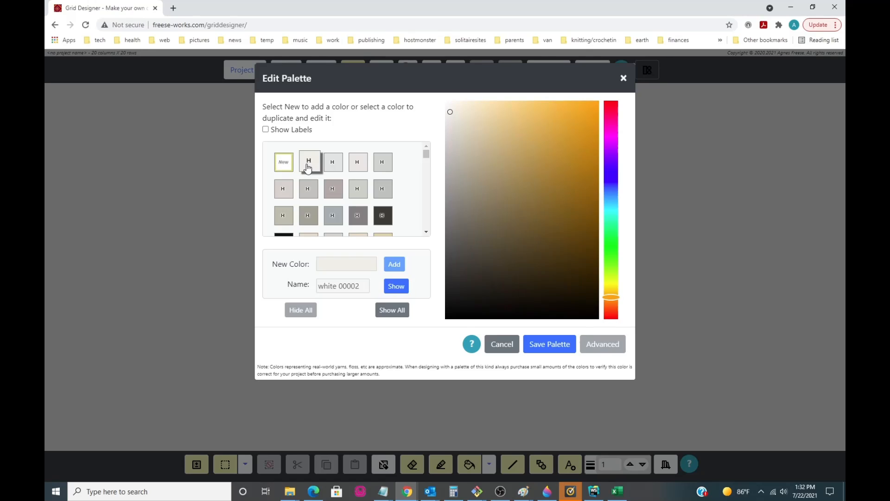
left_click(395, 287)
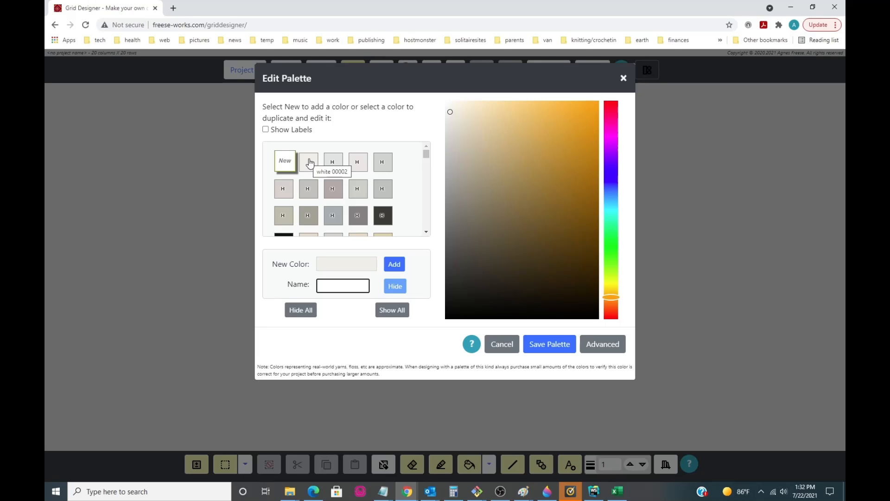
Step: Find a pale light blue among the hidden colors of the palette and set it to be shown
scroll(404, 193, "down", 10)
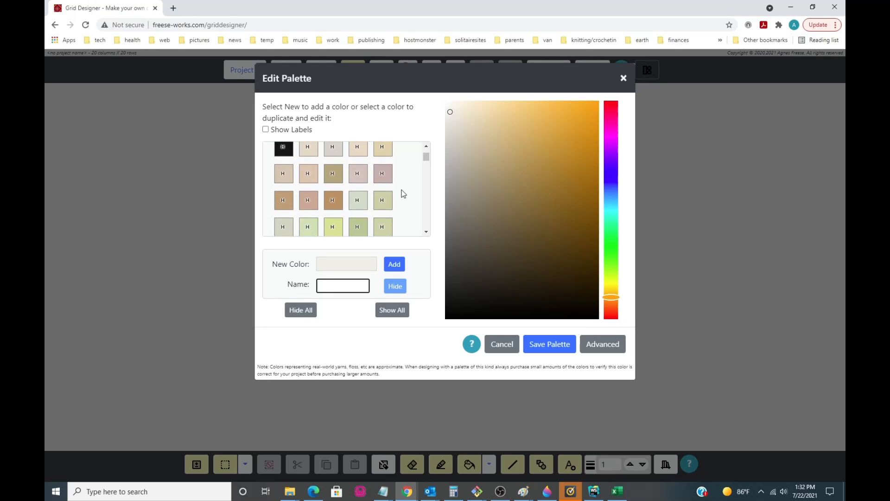
scroll(403, 194, "down", 5)
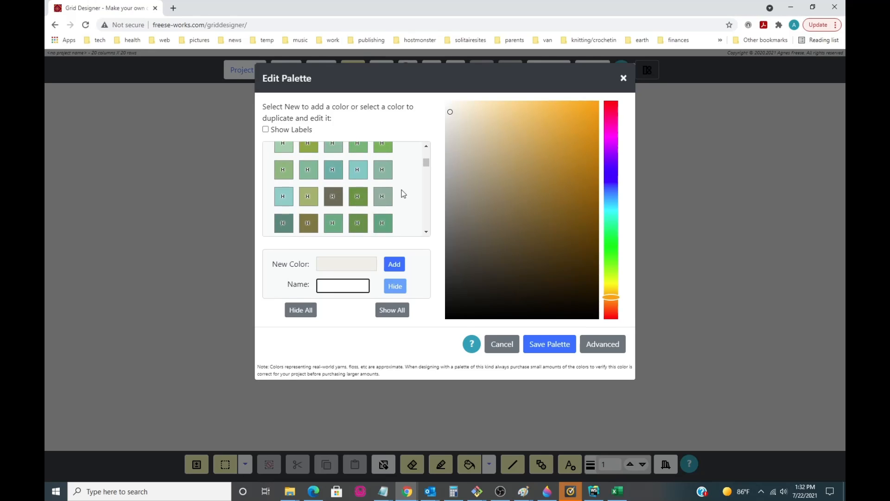
scroll(404, 194, "down", 6)
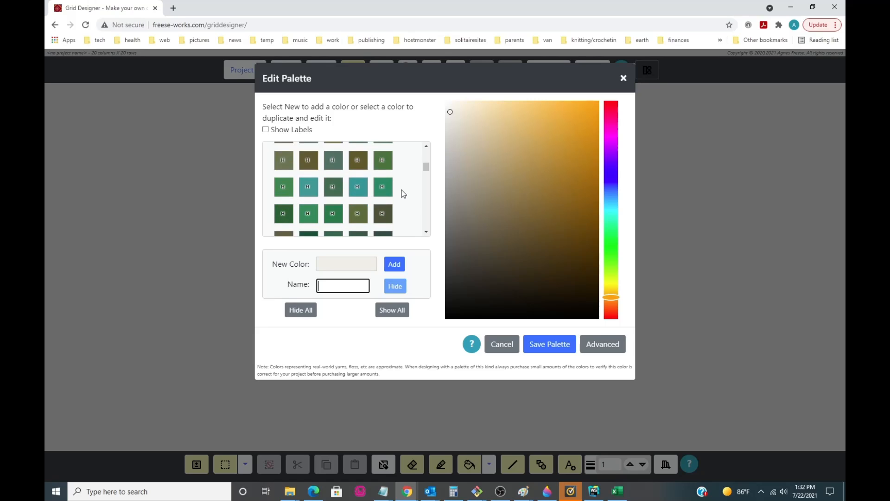
scroll(404, 194, "down", 4)
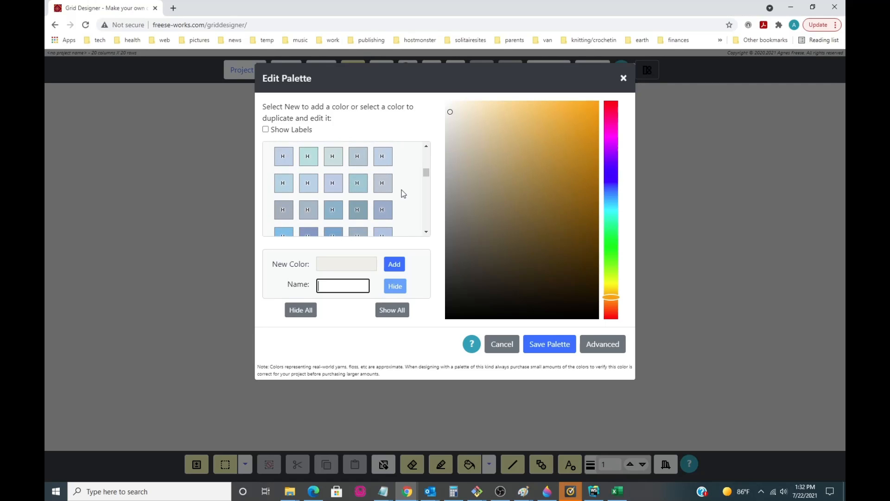
scroll(404, 194, "up", 1)
scroll(403, 194, "down", 1)
left_click(310, 185)
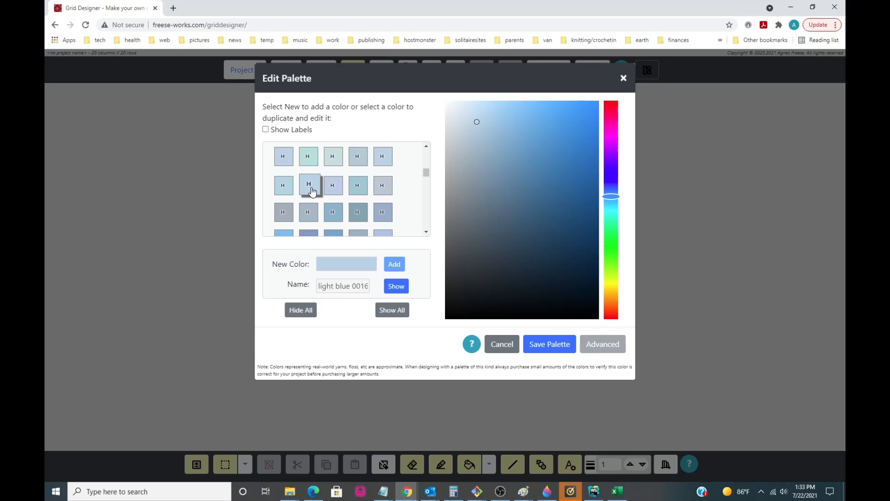
left_click(396, 286)
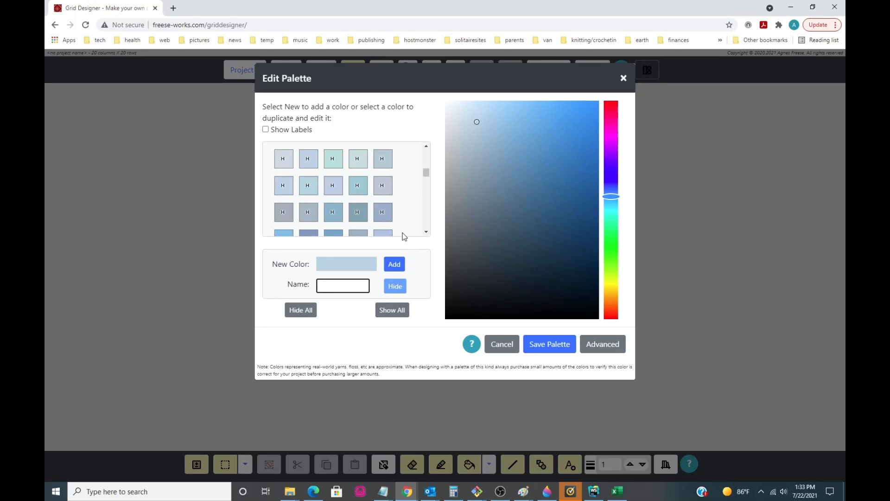
Step: Find the color "blue 00162" among the hidden colors of the palette and set it to be shown
scroll(403, 222, "up", 10)
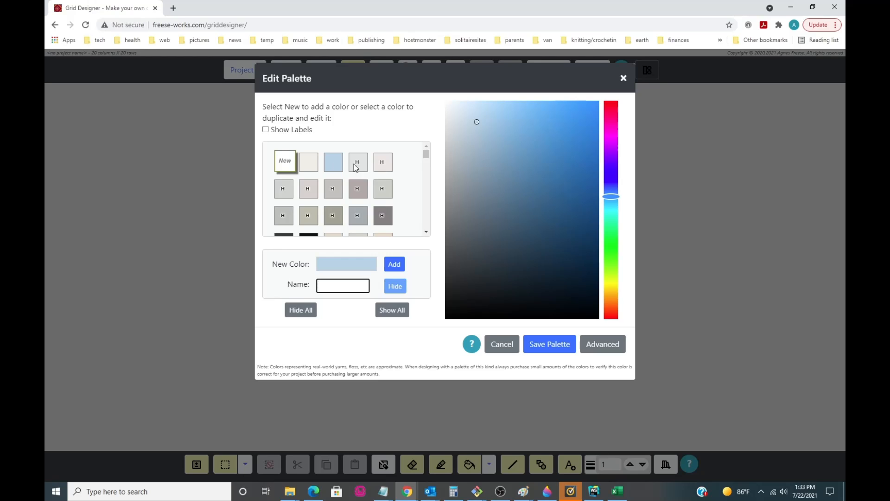
scroll(408, 205, "down", 5)
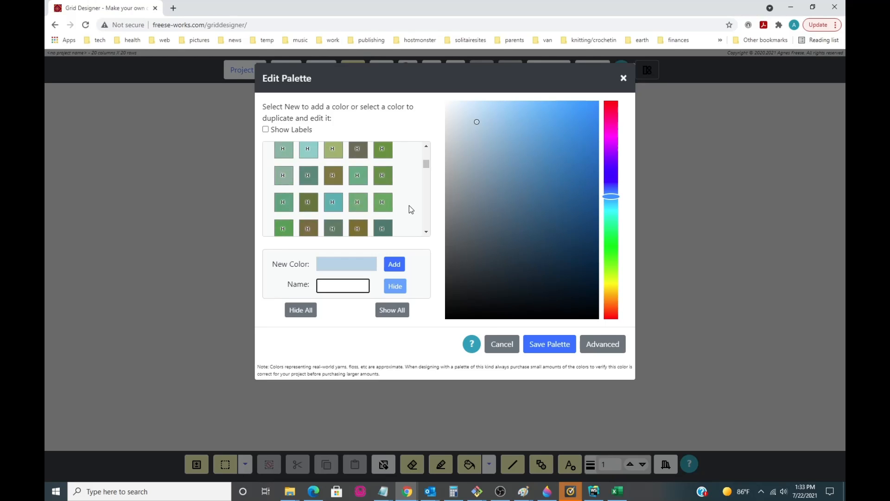
scroll(409, 205, "down", 5)
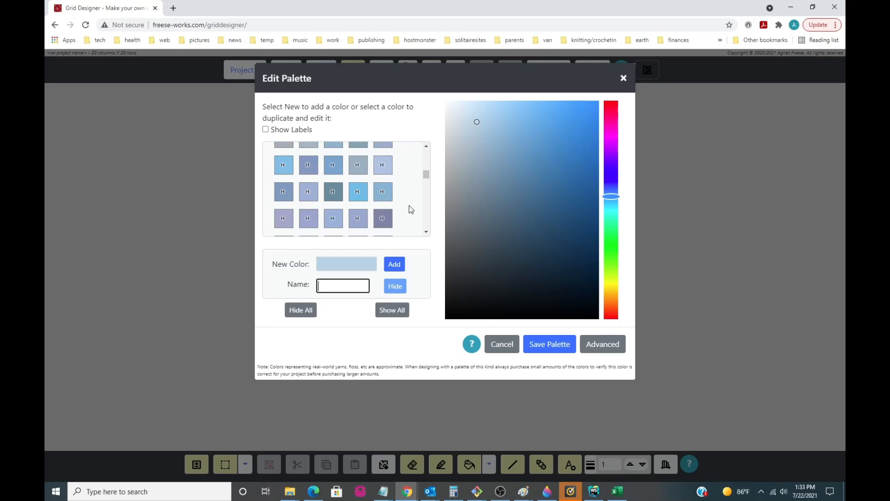
scroll(409, 210, "down", 5)
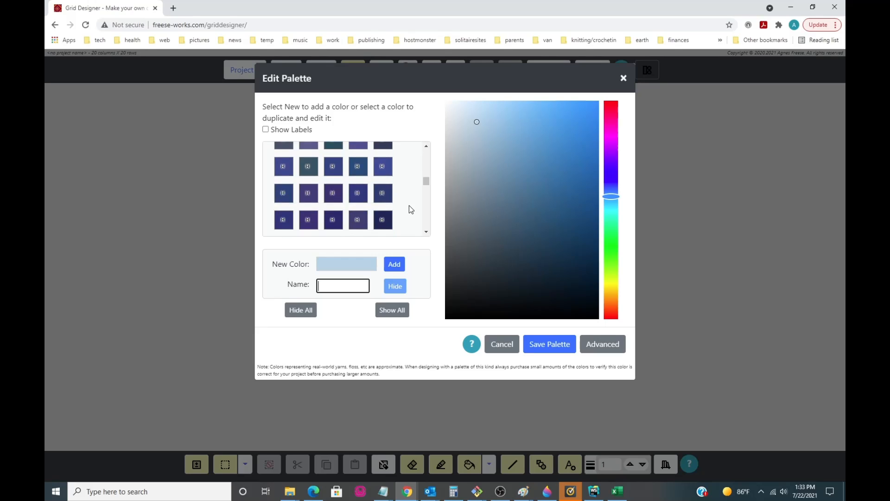
scroll(409, 210, "down", 3)
scroll(408, 210, "up", 5)
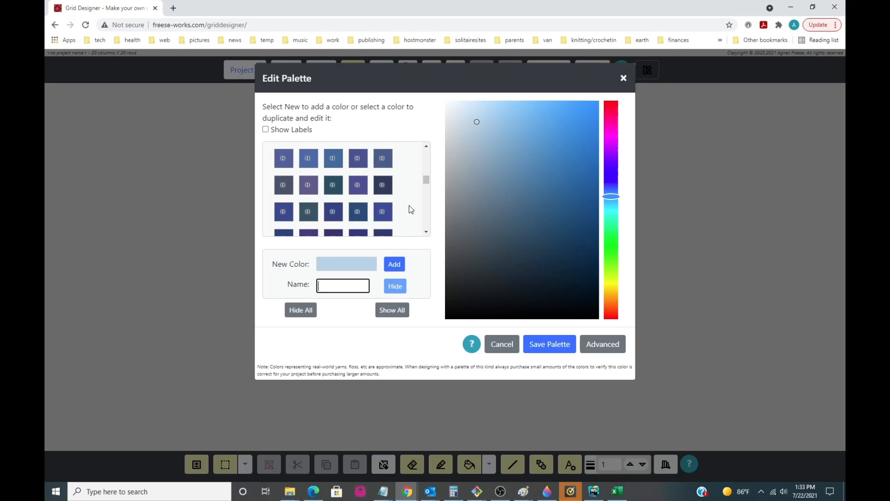
scroll(409, 209, "up", 1)
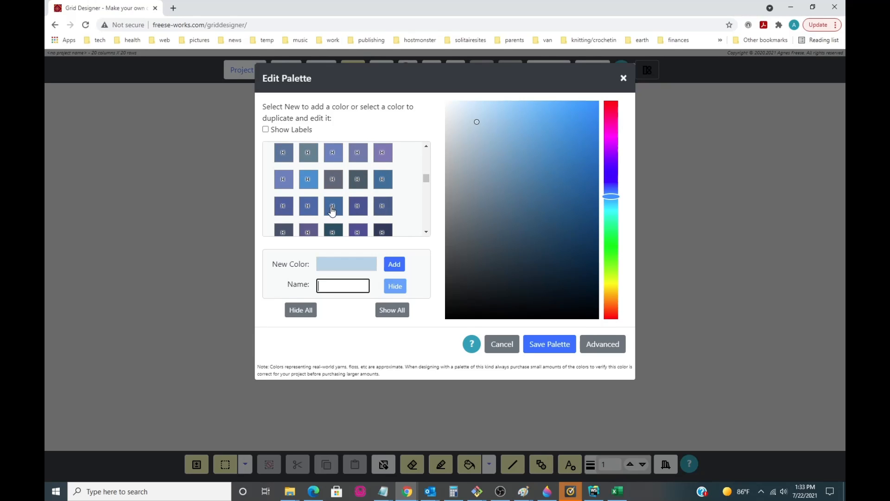
left_click(334, 207)
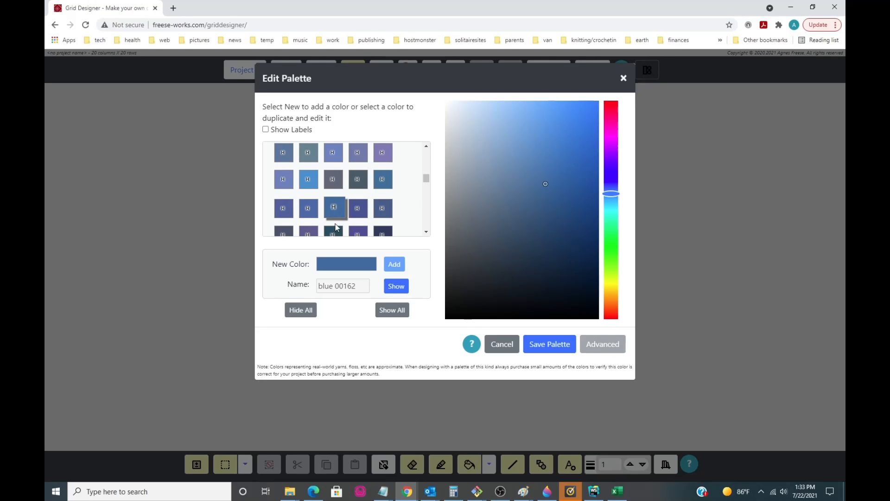
left_click(397, 287)
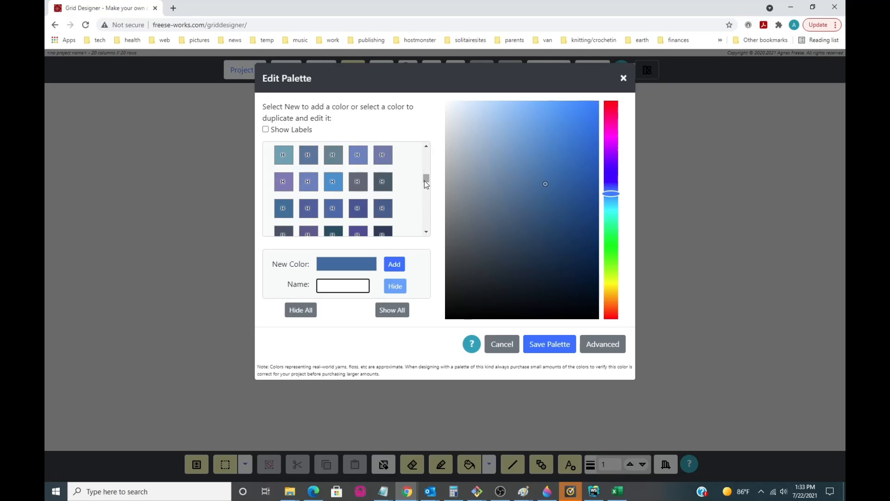
Step: Save the edited Anchor Stranded Cotton palette and open a new project that uses it
left_click_drag(425, 180, 424, 151)
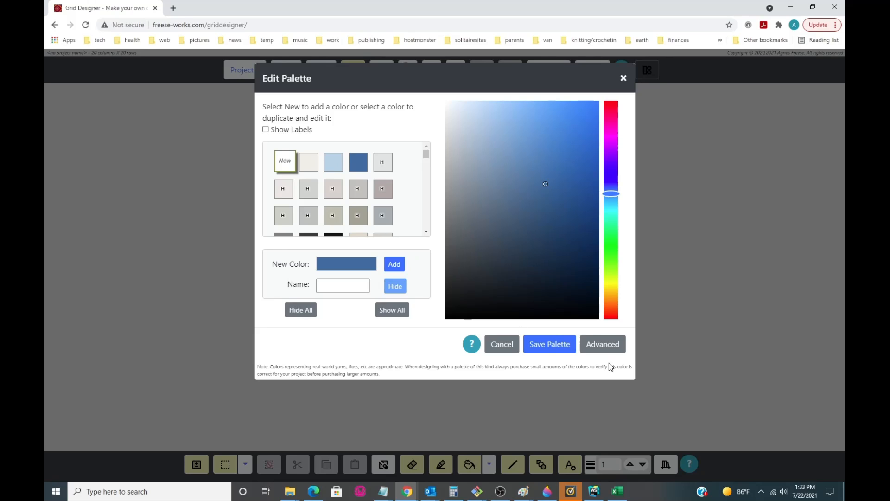
left_click(547, 348)
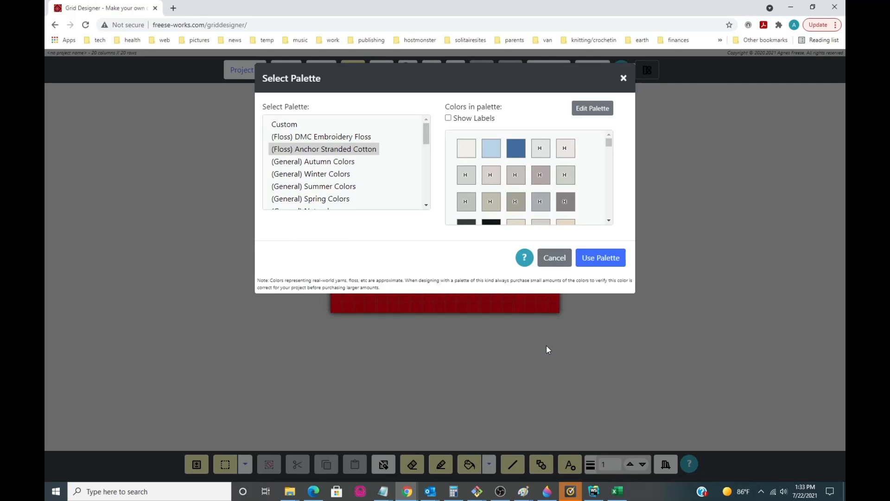
left_click(602, 260)
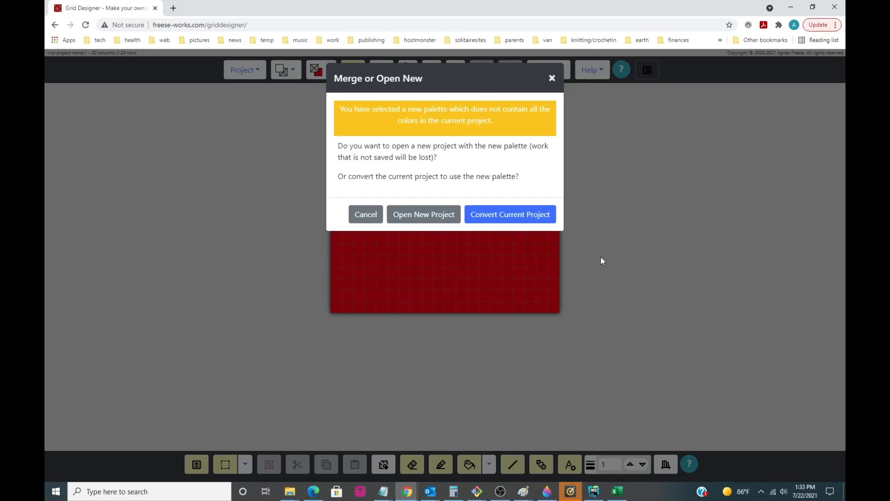
left_click(417, 218)
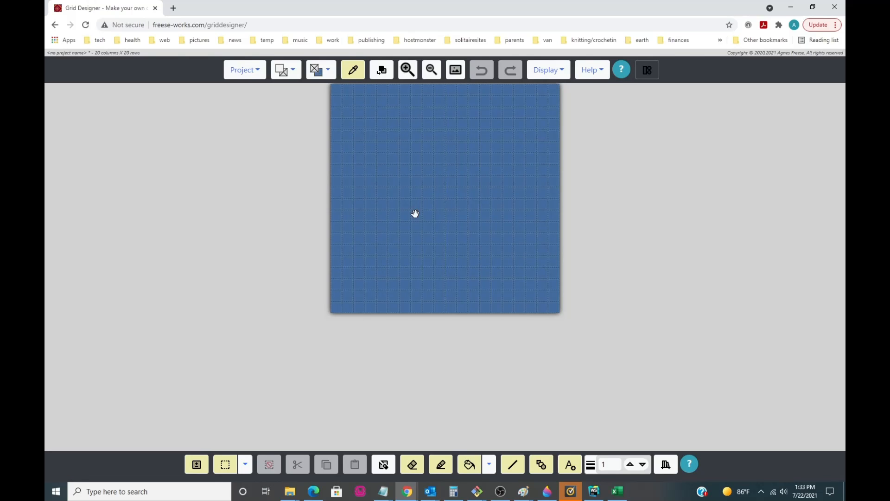
left_click_drag(425, 191, 400, 223)
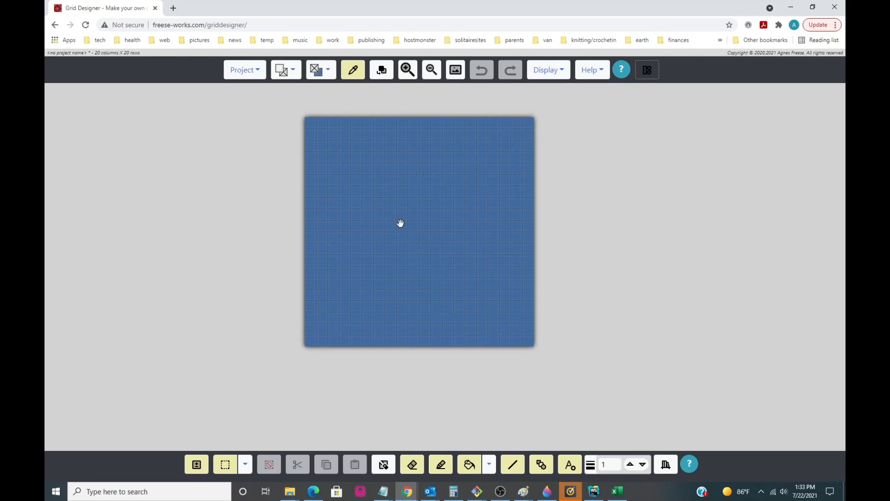
Step: Check which colors are offered as foreground and background color in the new project
left_click(293, 72)
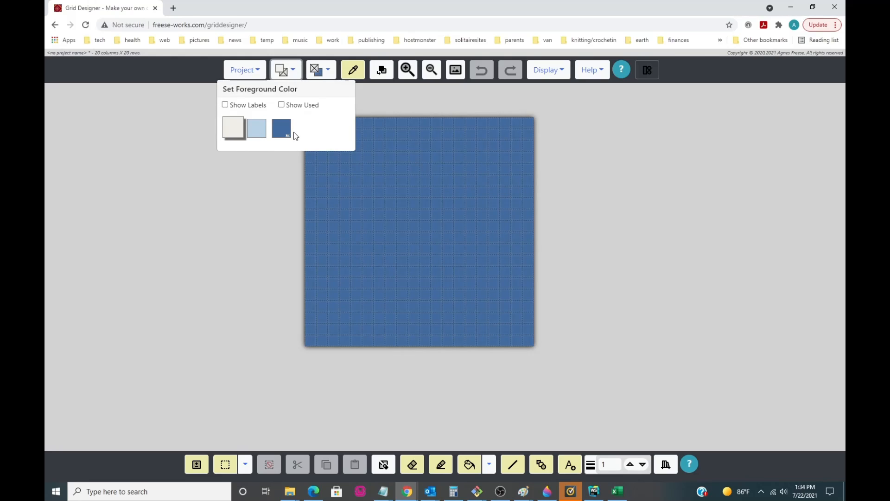
left_click(298, 75)
left_click(326, 70)
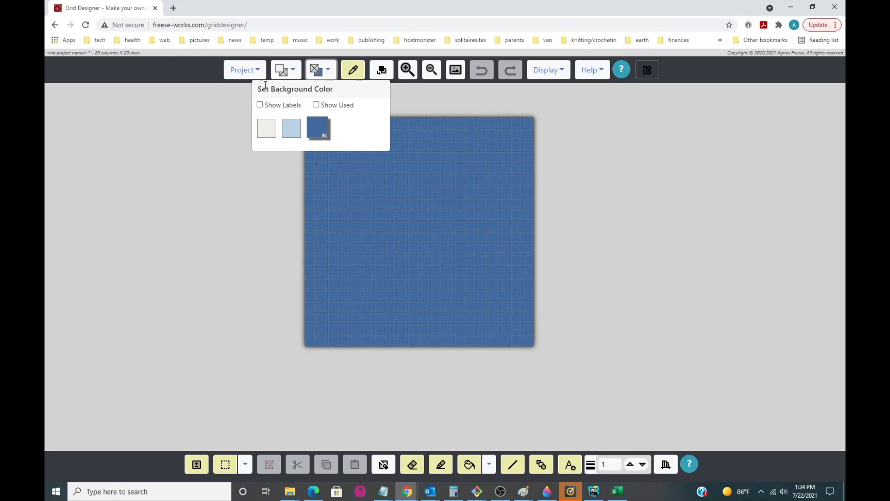
left_click(331, 76)
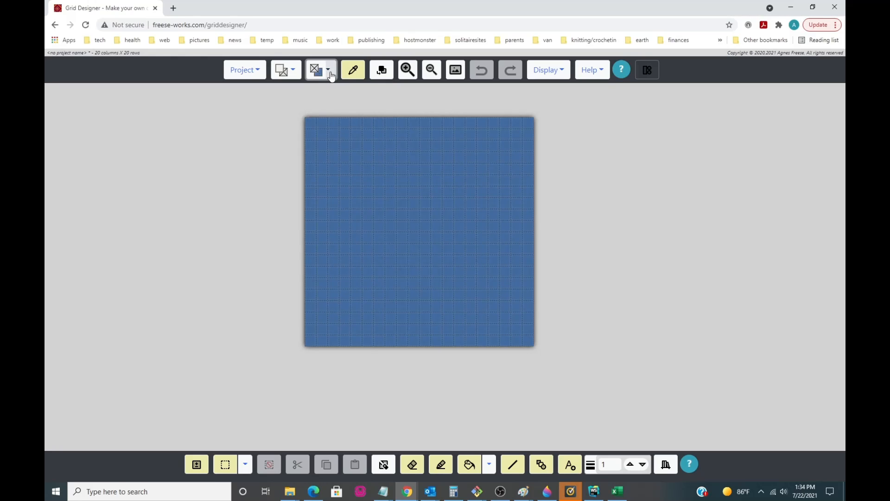
left_click(331, 75)
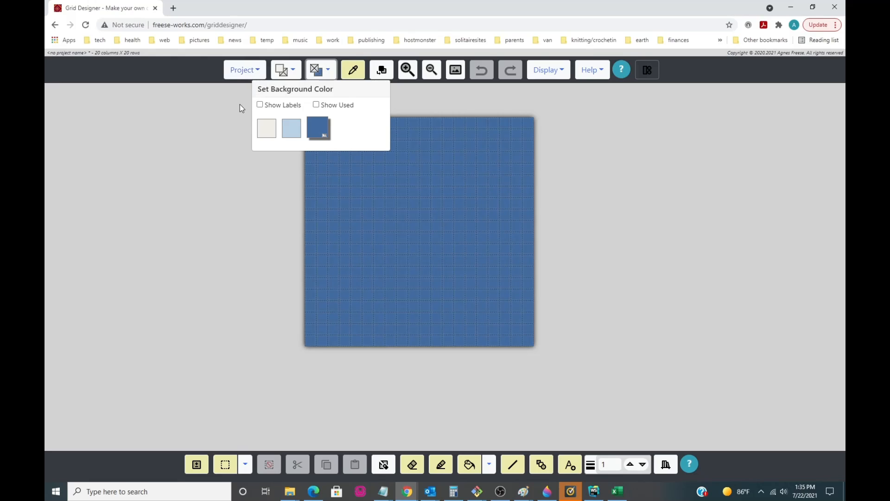
Step: Choose the Custom palette for the project and open it for editing
left_click(244, 74)
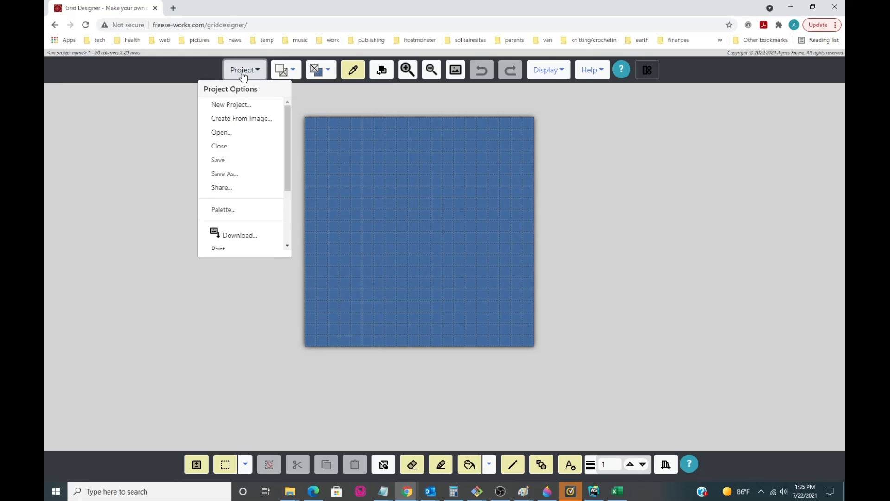
left_click(231, 223)
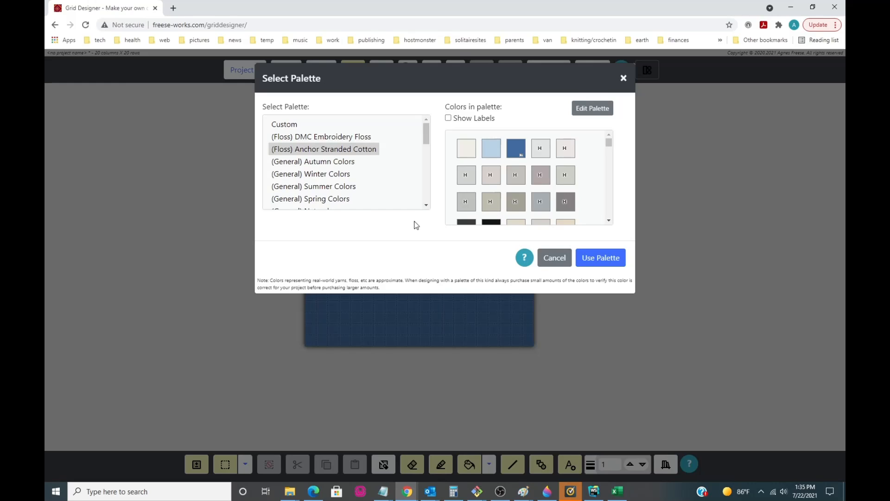
left_click(285, 126)
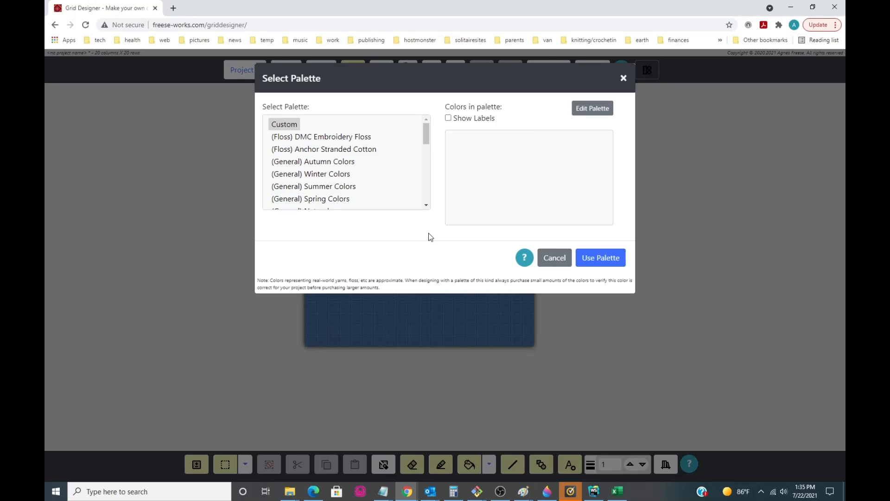
left_click(595, 111)
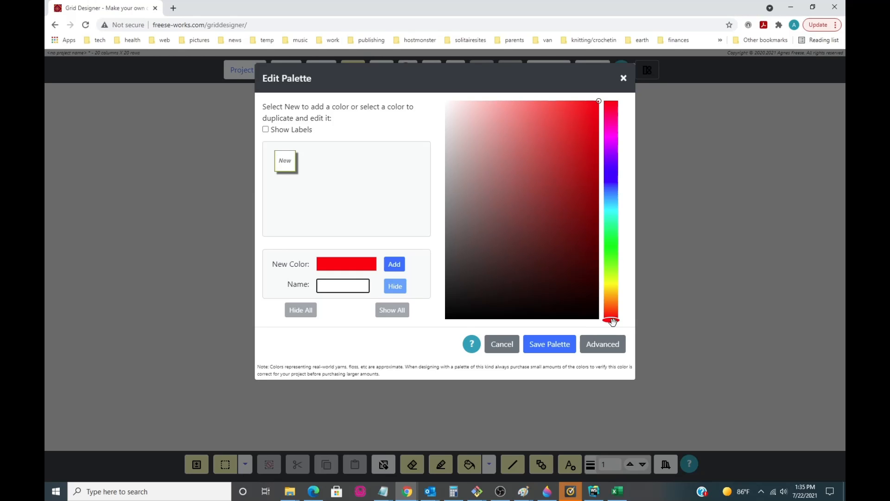
Step: Mix a near-white color and add it to the custom palette with the name "white"
left_click_drag(611, 321, 620, 231)
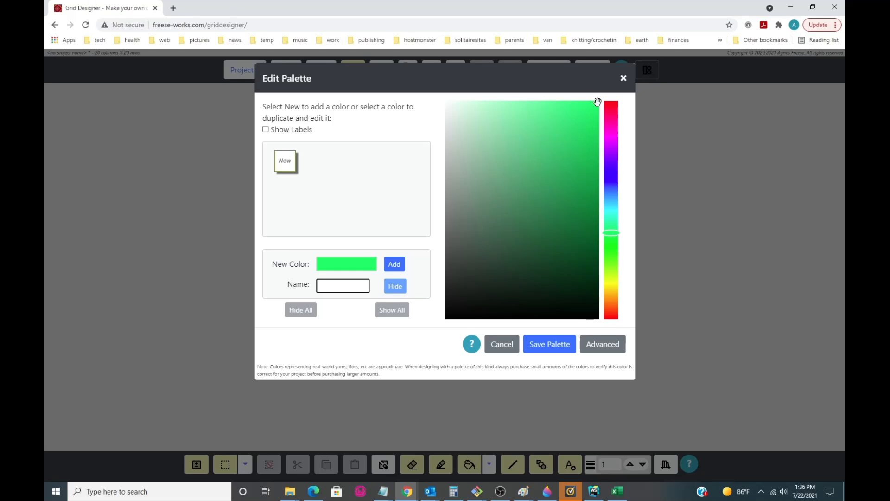
mouse_move(566, 117)
left_mouse_down()
mouse_move(476, 115)
mouse_move(447, 102)
left_mouse_up()
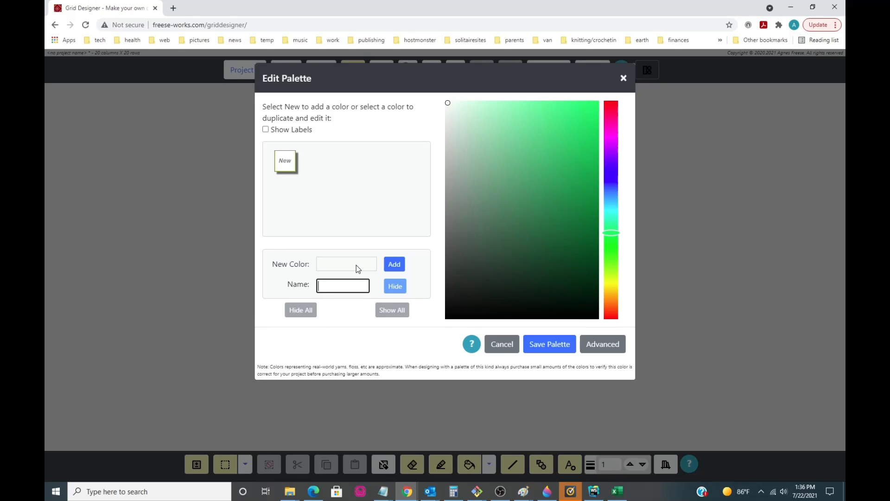
mouse_move(449, 103)
left_mouse_down()
mouse_move(501, 131)
mouse_move(471, 124)
mouse_move(450, 102)
left_mouse_up()
type("white")
left_click(392, 269)
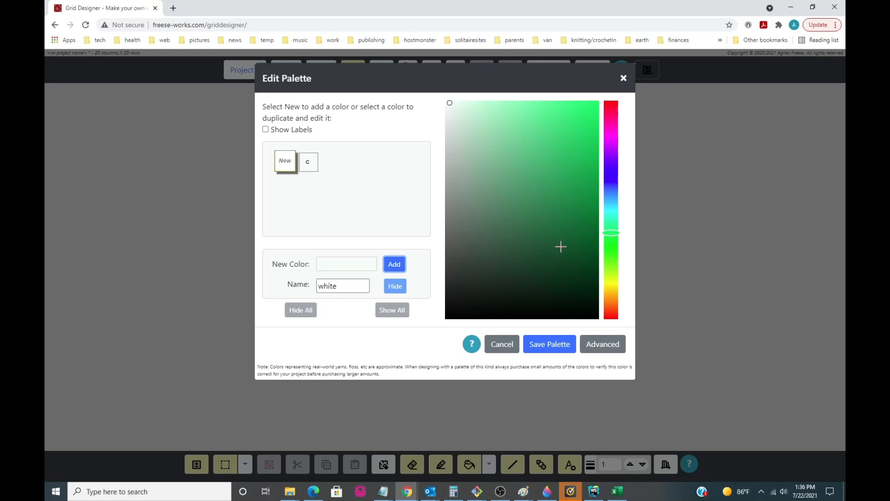
Step: Mix a pale blue color and add it to the custom palette with the name "light blue"
left_click_drag(612, 235, 615, 190)
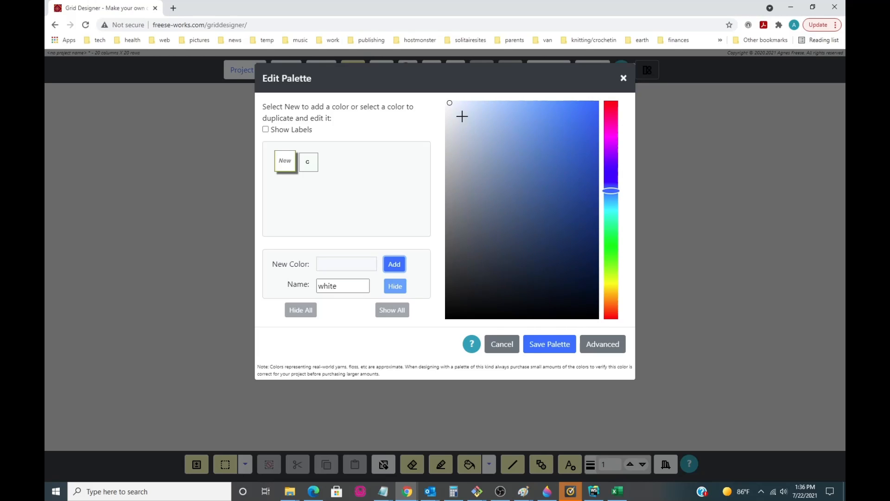
mouse_move(453, 105)
left_mouse_down()
mouse_move(472, 135)
mouse_move(524, 137)
mouse_move(532, 150)
mouse_move(507, 173)
mouse_move(485, 140)
left_mouse_up()
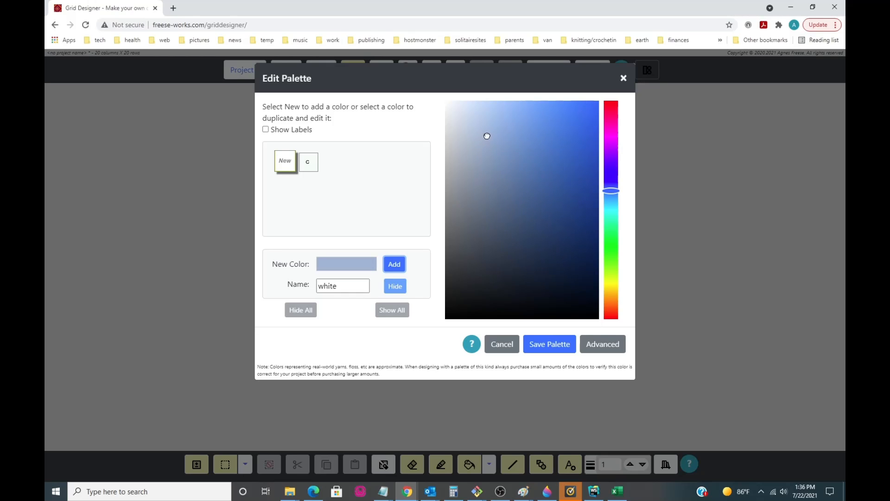
left_click_drag(485, 139, 473, 127)
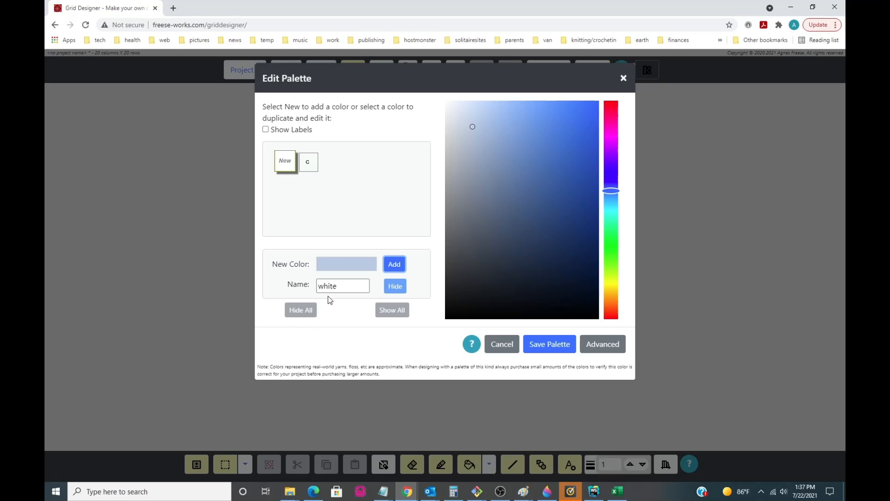
left_click_drag(338, 286, 315, 287)
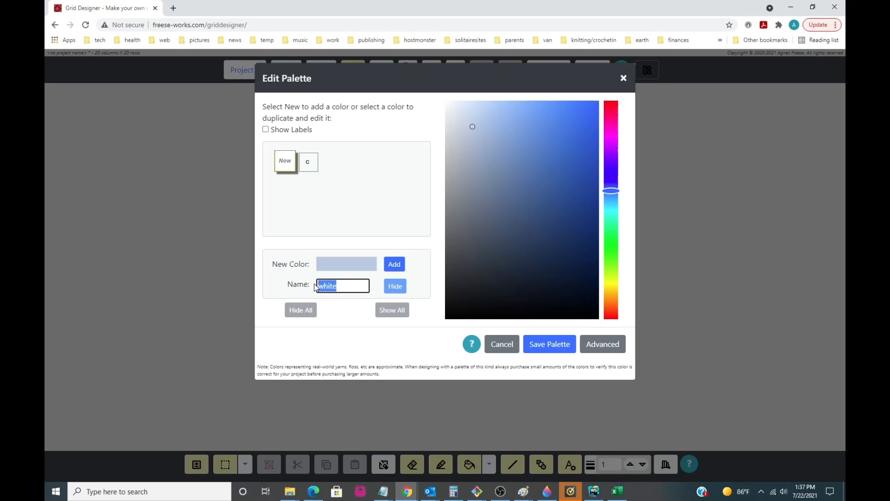
type("light blue")
left_click(391, 265)
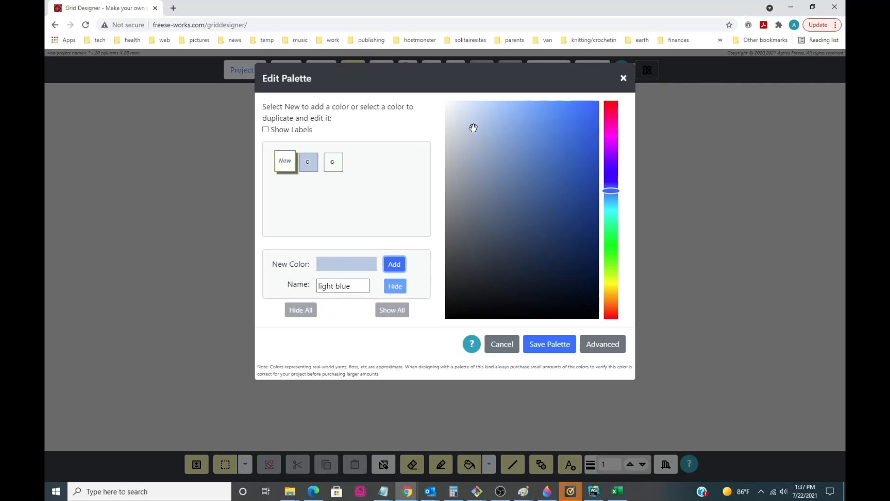
Step: Mix a darker blue color and add it to the custom palette with the name "dark blue"
left_click_drag(473, 129, 536, 180)
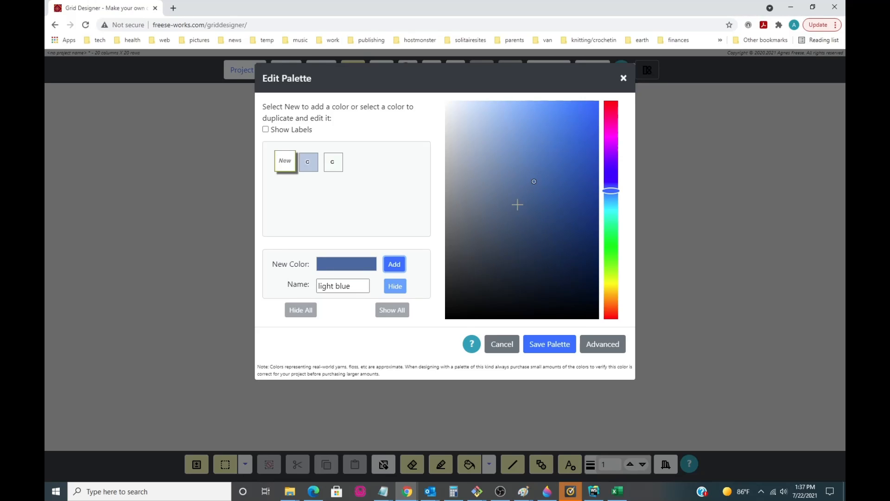
left_click(354, 287)
left_click_drag(354, 287, 318, 289)
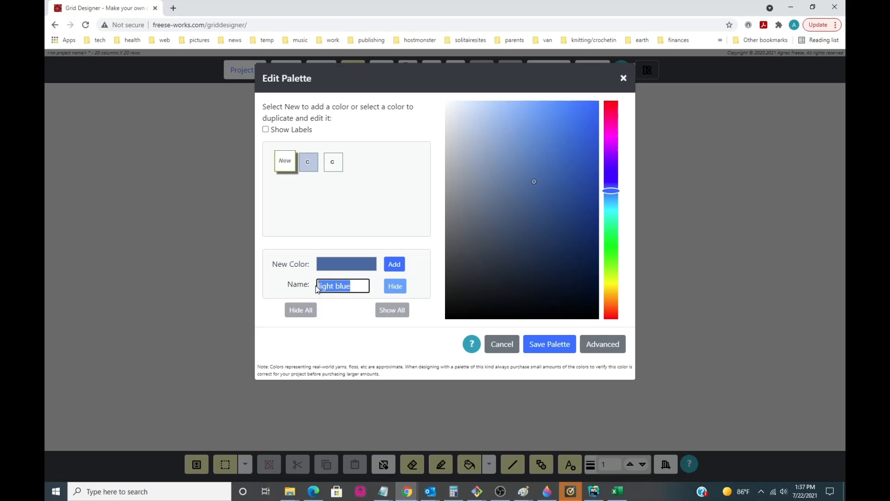
type("dark blue")
left_click(389, 267)
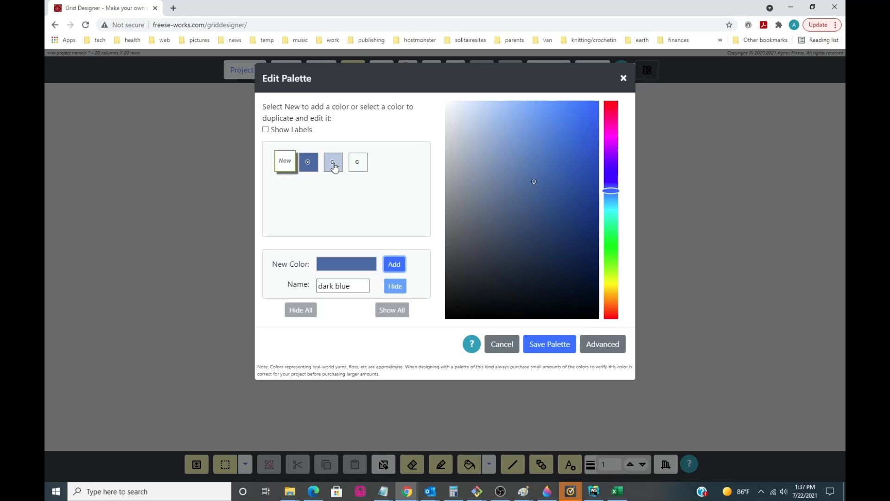
Step: Save the custom palette, use it to open a new project without keeping the unsaved work, and check its foreground colors
left_click(572, 347)
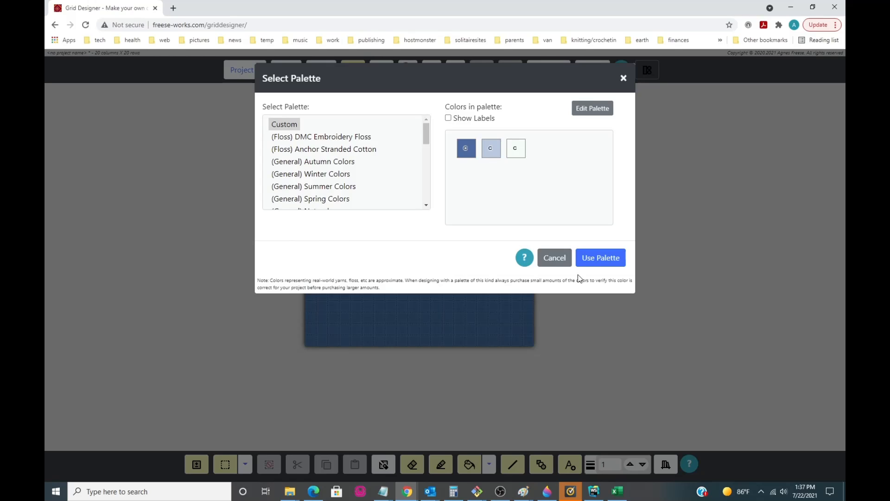
left_click(600, 262)
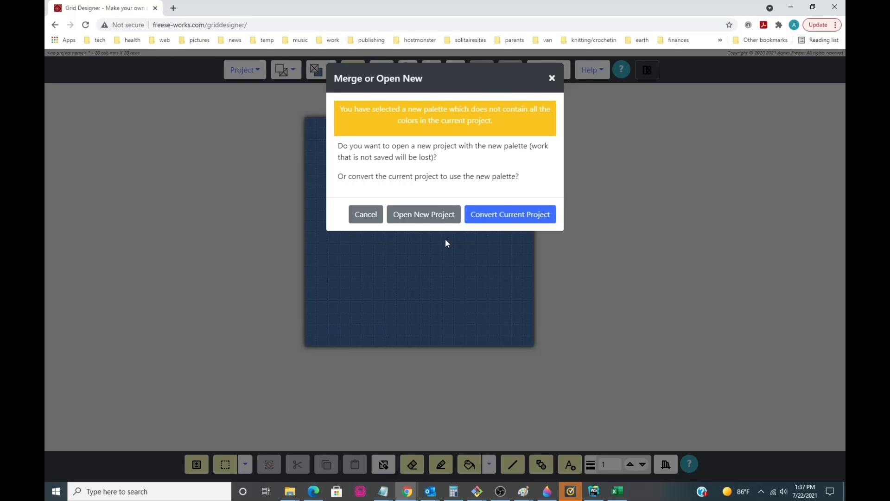
left_click(420, 218)
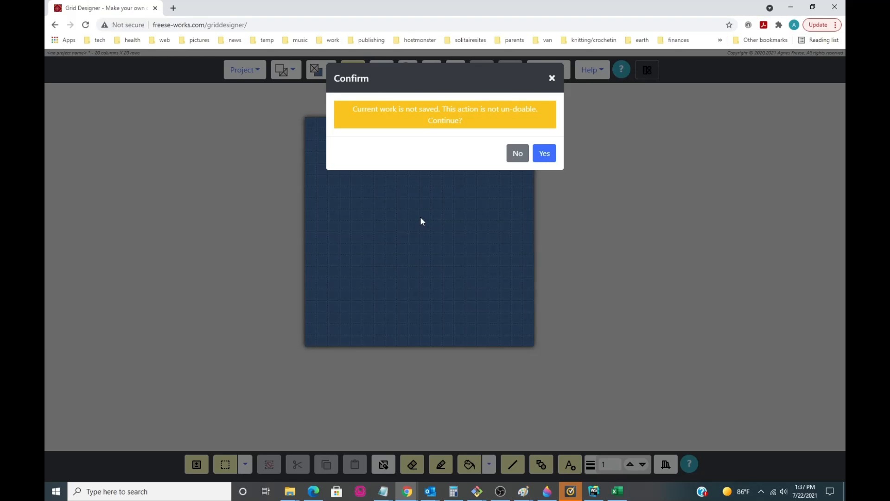
left_click(544, 157)
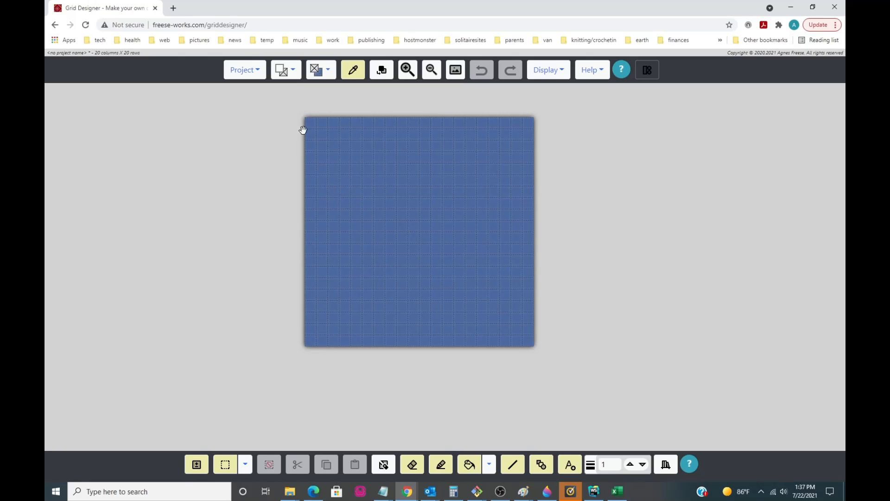
left_click(295, 73)
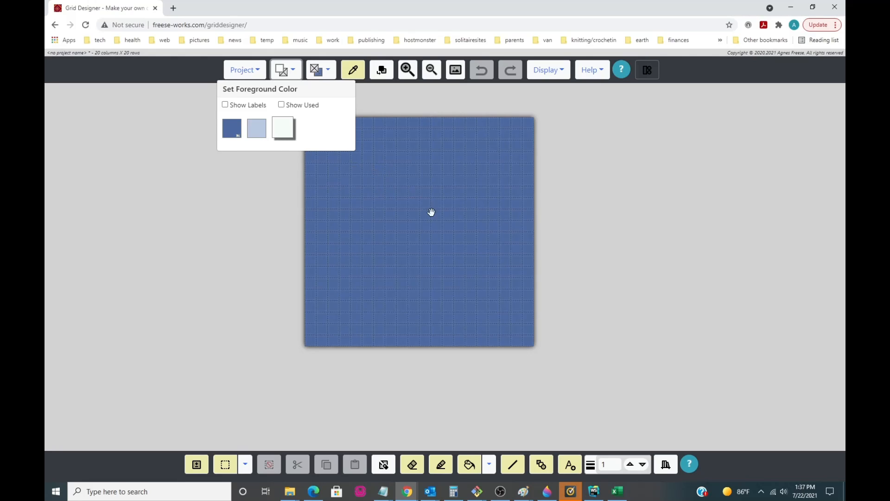
left_click(293, 70)
Step: Start the layout of a new project, discarding the current unsaved work
left_click(243, 72)
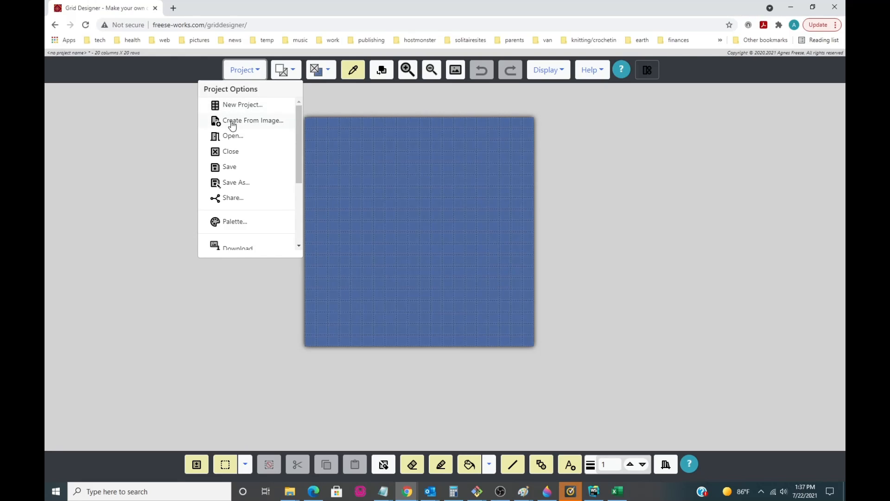
left_click(229, 105)
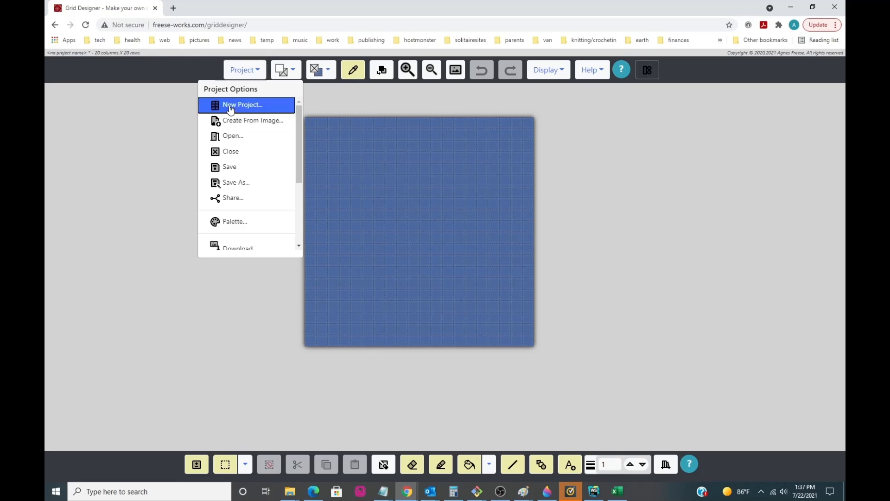
left_click(541, 158)
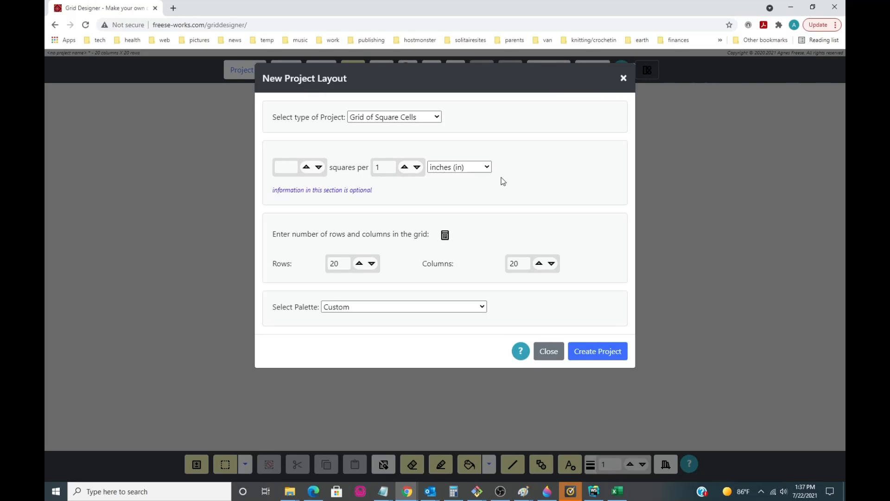
Step: Try the Knitting and Crochet project types for the new project layout
left_click(436, 117)
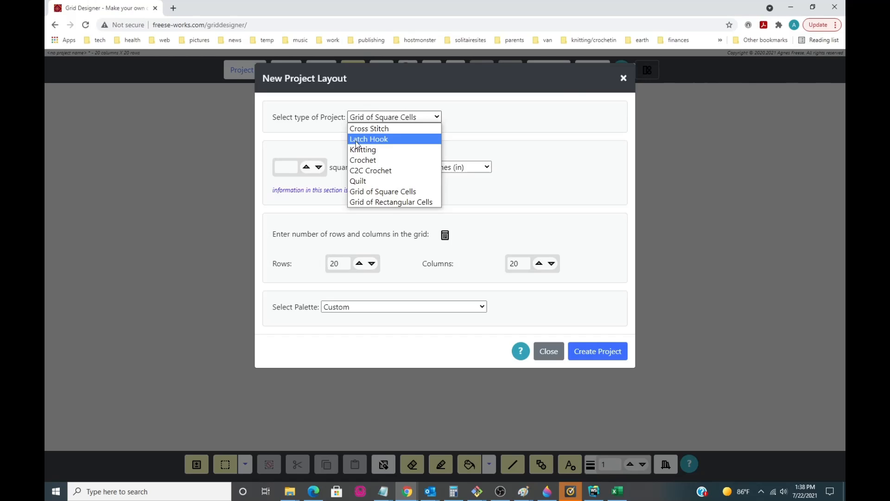
left_click(362, 150)
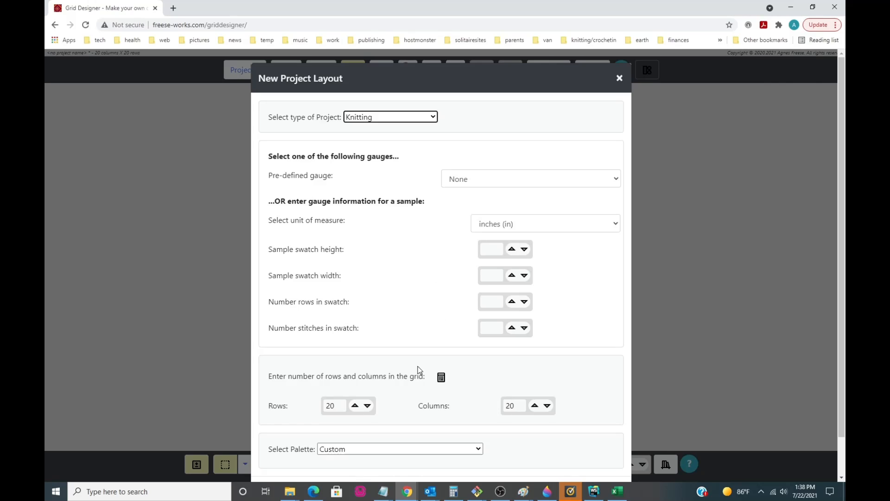
left_click(394, 121)
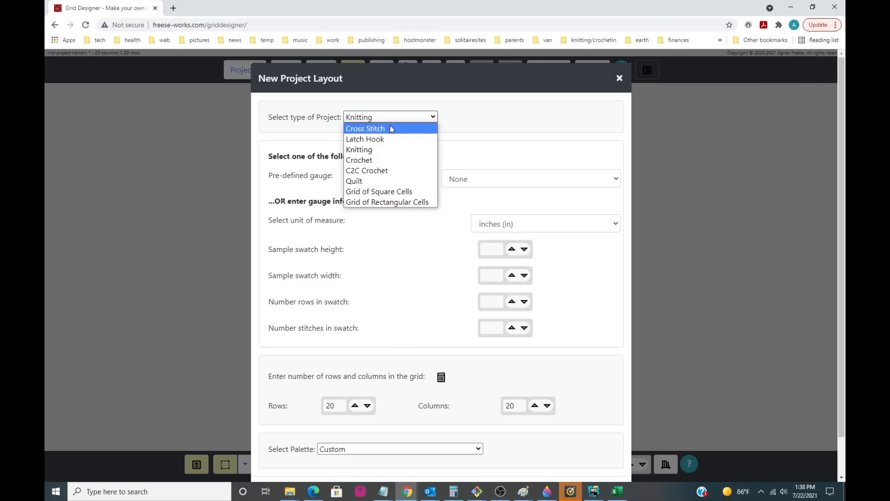
left_click(384, 159)
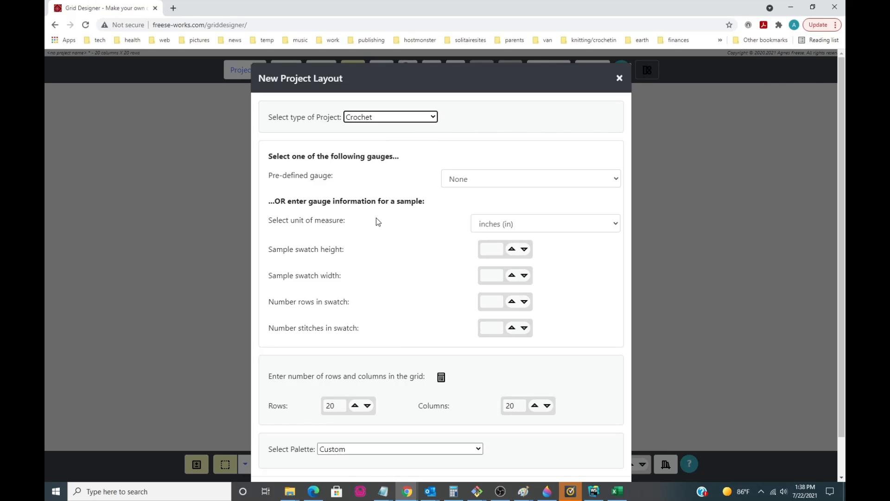
Step: Create a Latch Hook project that uses the (Floss) Anchor Stranded Cotton palette
left_click(374, 122)
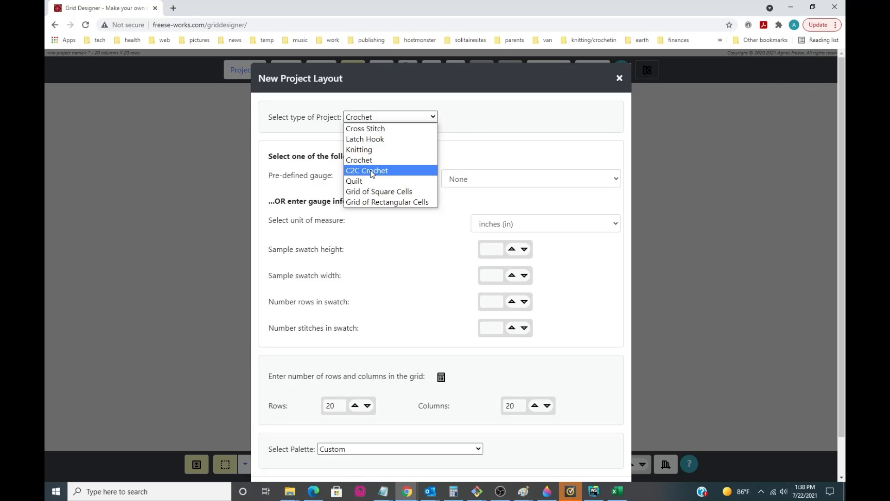
left_click(373, 141)
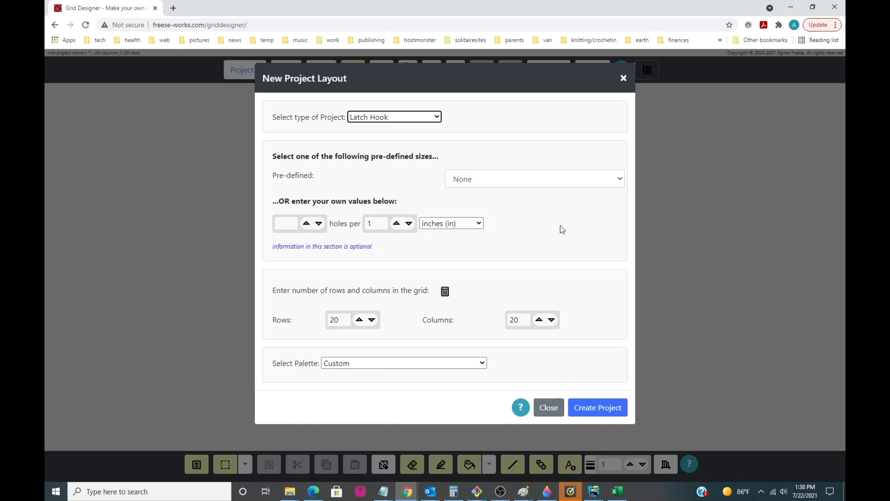
left_click(483, 363)
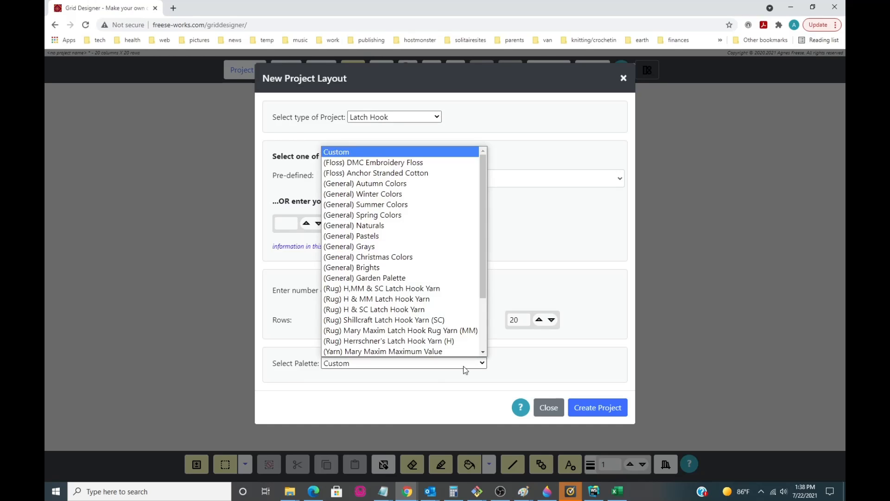
left_click(378, 172)
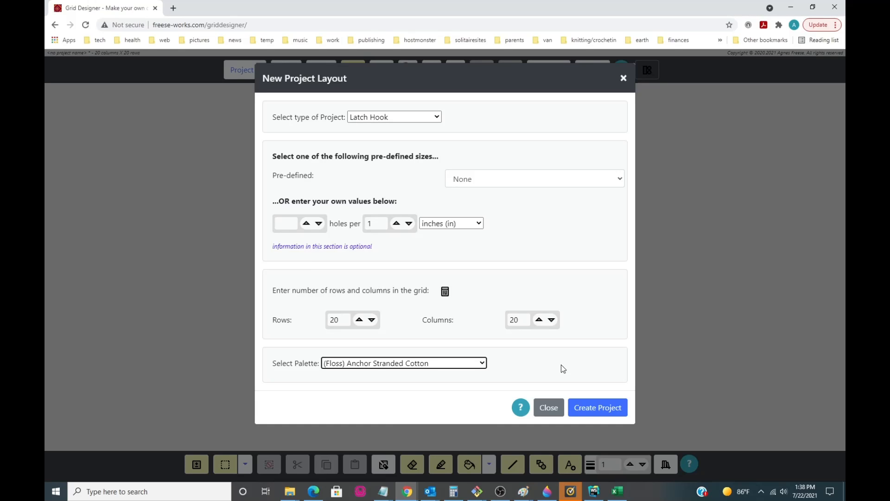
left_click(597, 408)
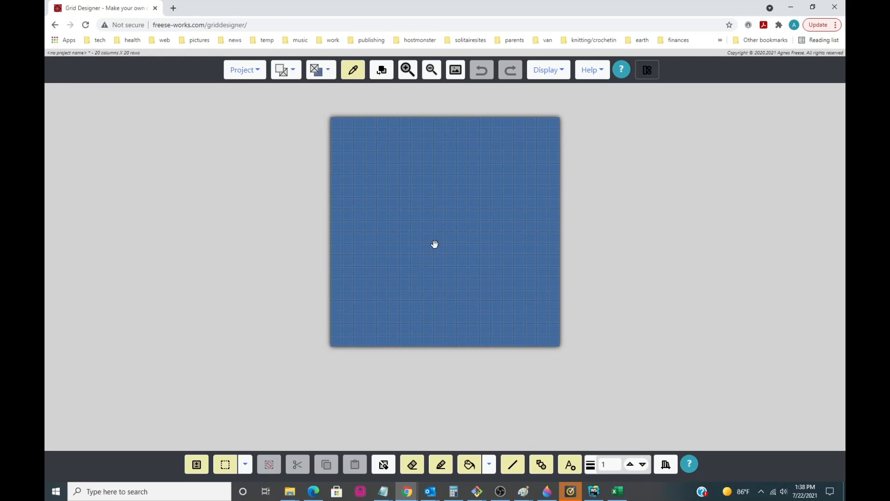
left_click_drag(435, 244, 389, 244)
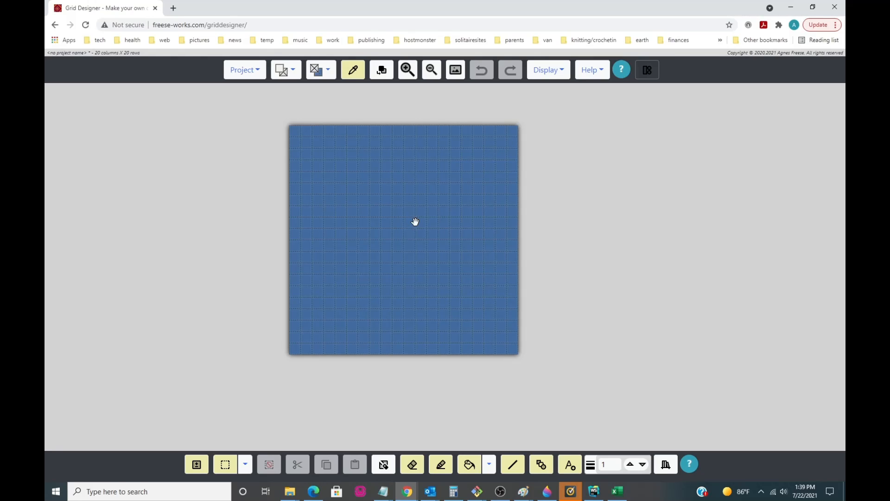
Step: Choose the (General) Summer Colors palette for the project and open it for editing
left_click(240, 78)
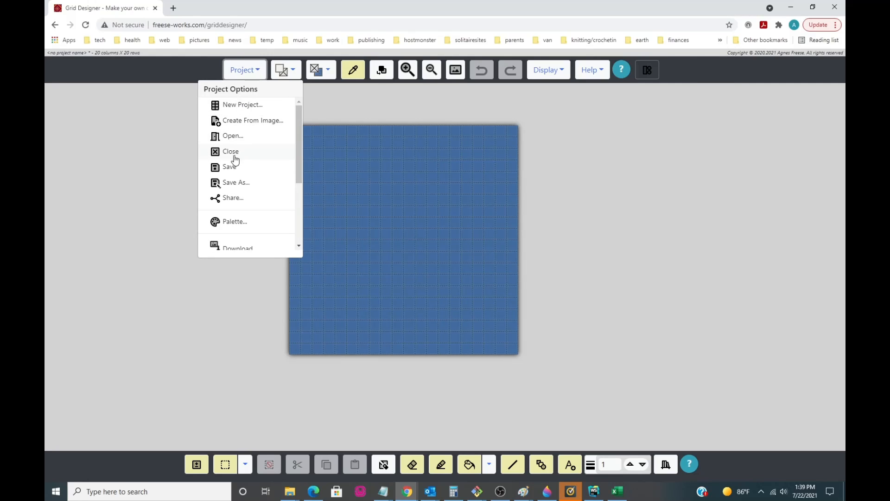
left_click(231, 223)
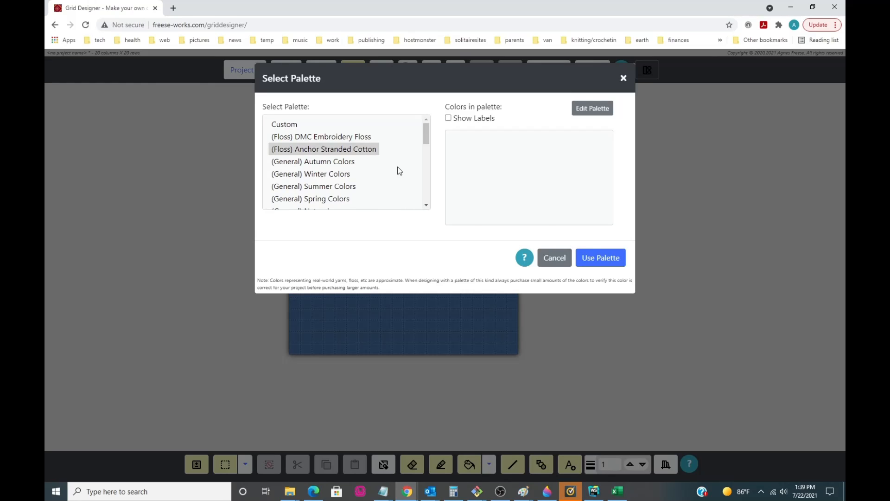
scroll(398, 170, "down", 1)
scroll(398, 170, "up", 1)
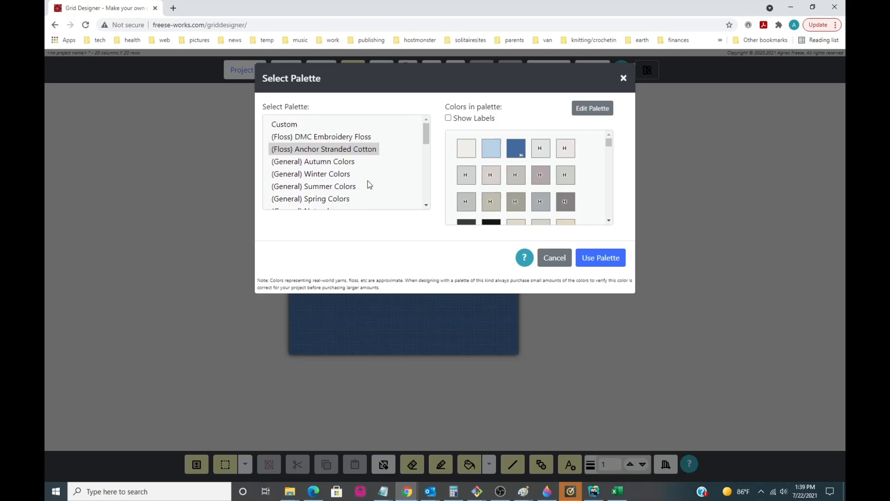
scroll(369, 185, "down", 1)
left_click(342, 138)
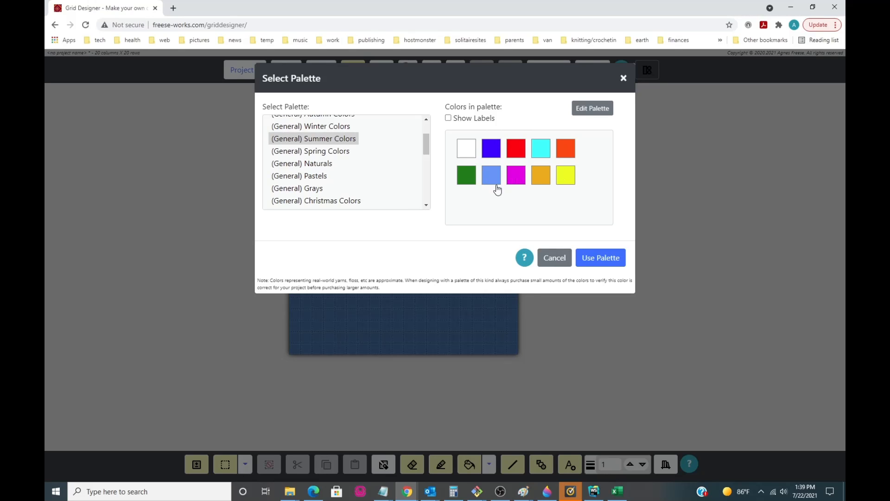
left_click(592, 110)
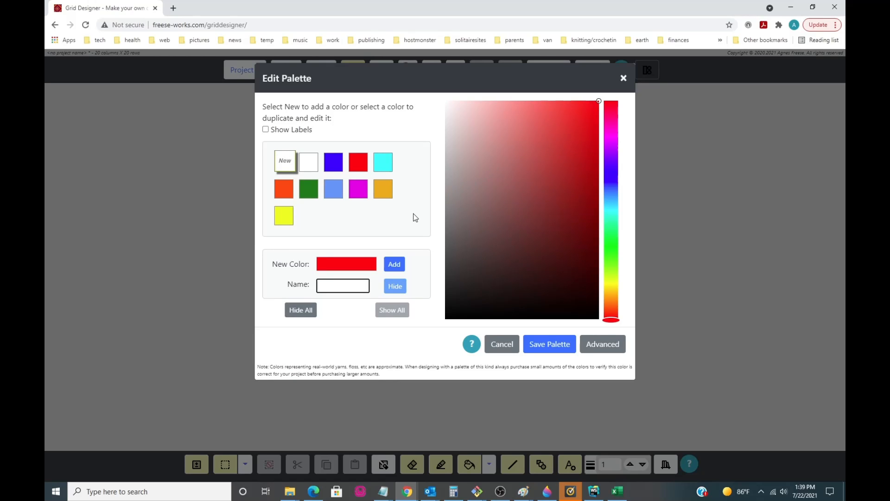
Step: Look through the magenta, apricot, red, sky blue and green swatches of the Summer Colors palette to examine their names
left_click(357, 190)
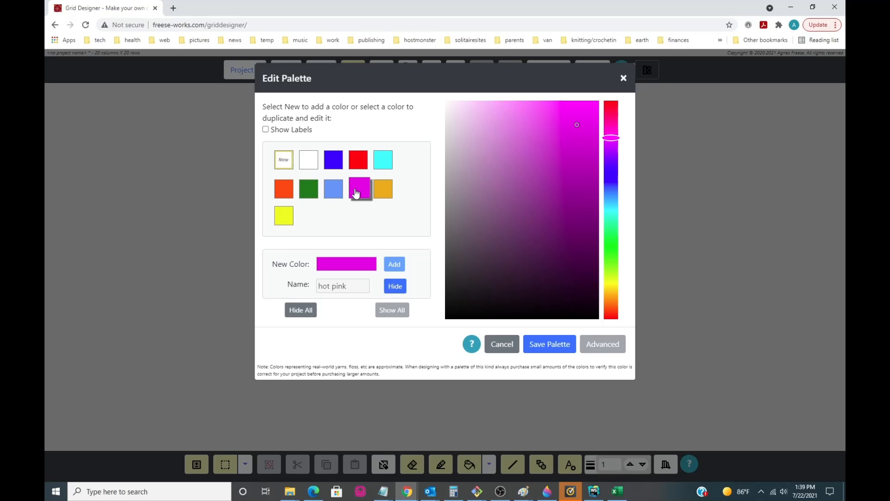
left_click(381, 188)
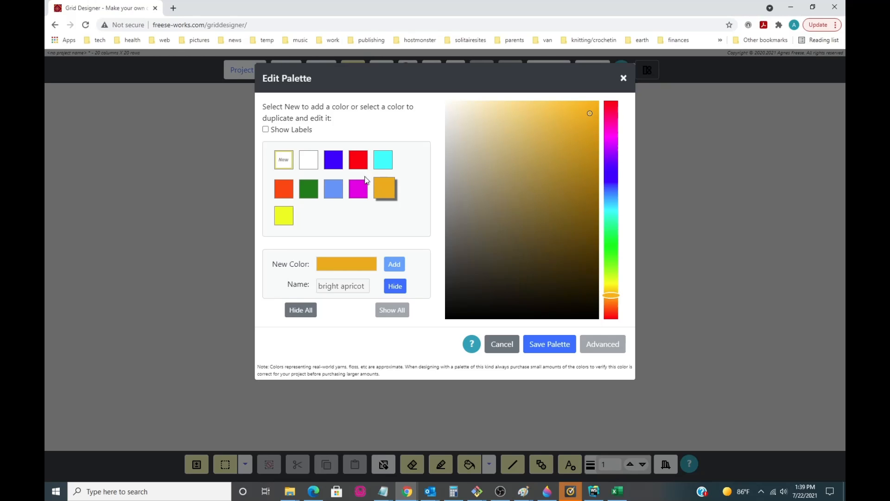
left_click(358, 161)
left_click(333, 190)
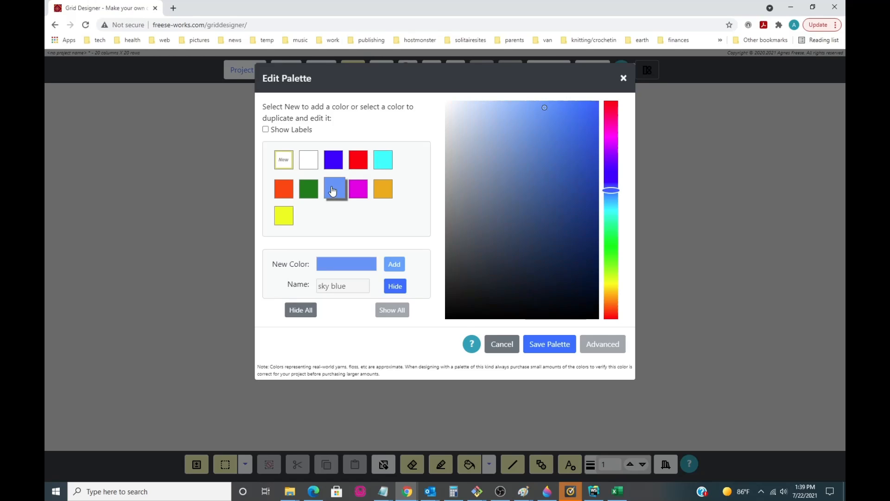
left_click(309, 191)
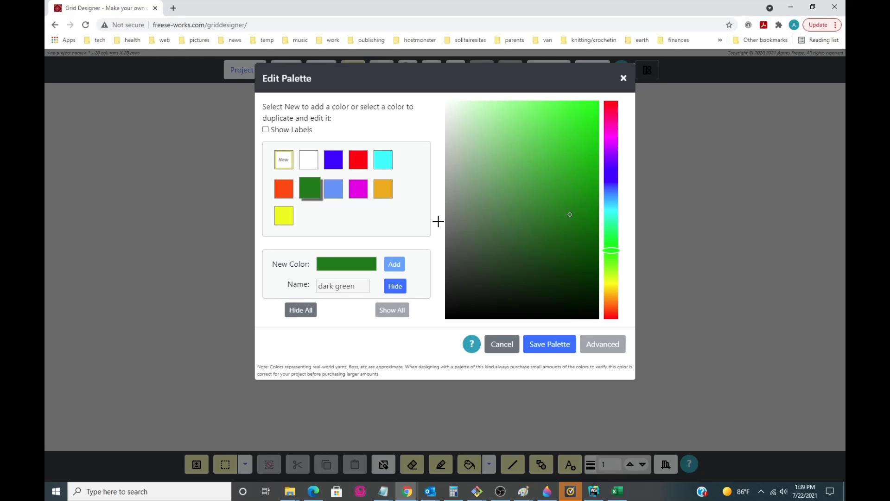
Step: Duplicate the hot pink color, lighten it to a pale pink, and add it to the Summer Colors palette with the name "light pink"
left_click(358, 188)
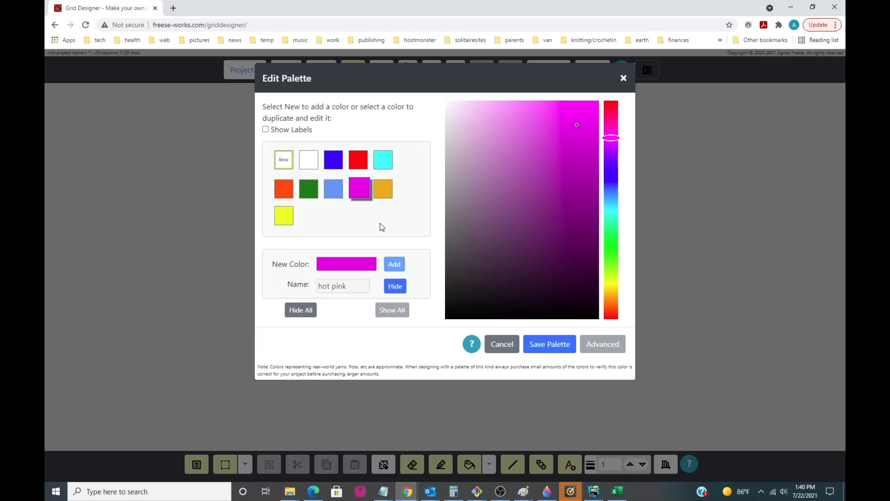
left_click(283, 164)
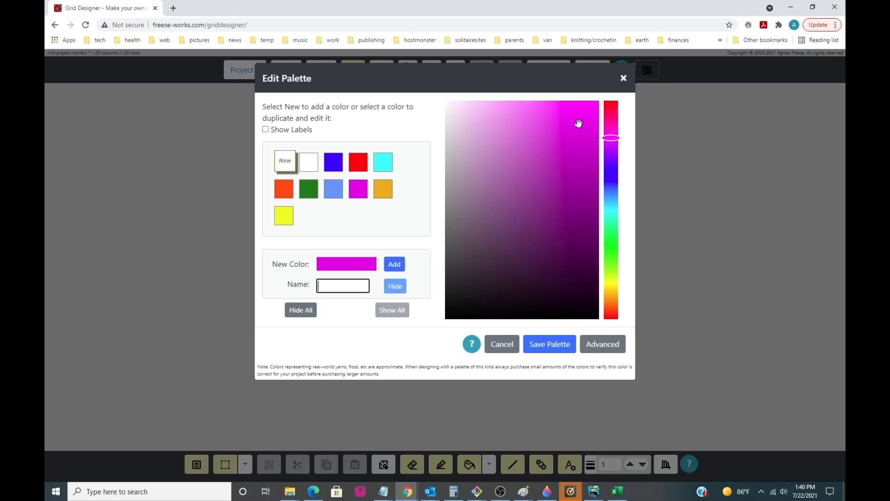
left_click_drag(571, 126, 477, 124)
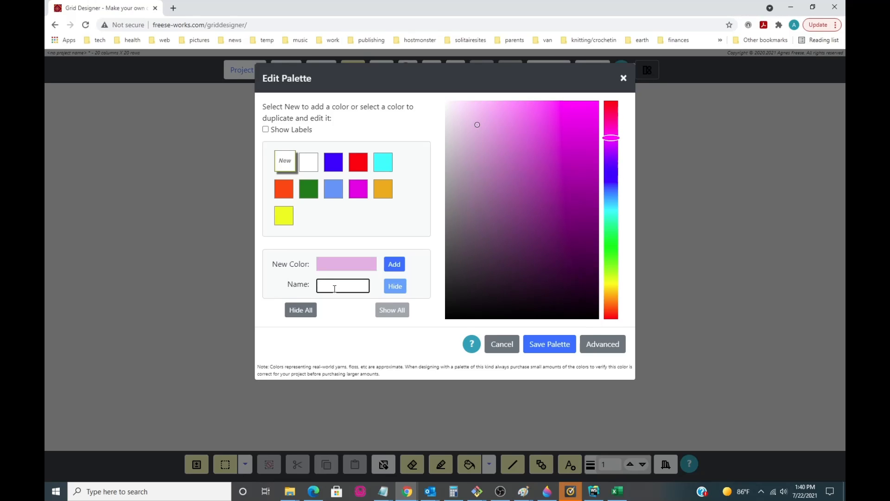
type("light pink")
left_click(391, 268)
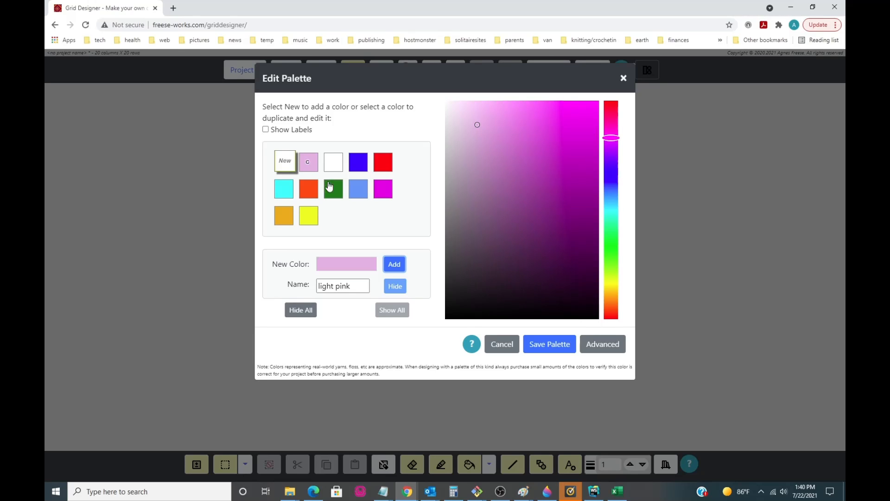
Step: Save the edited Summer Colors palette and open a new project with it, discarding the unsaved work
left_click(550, 345)
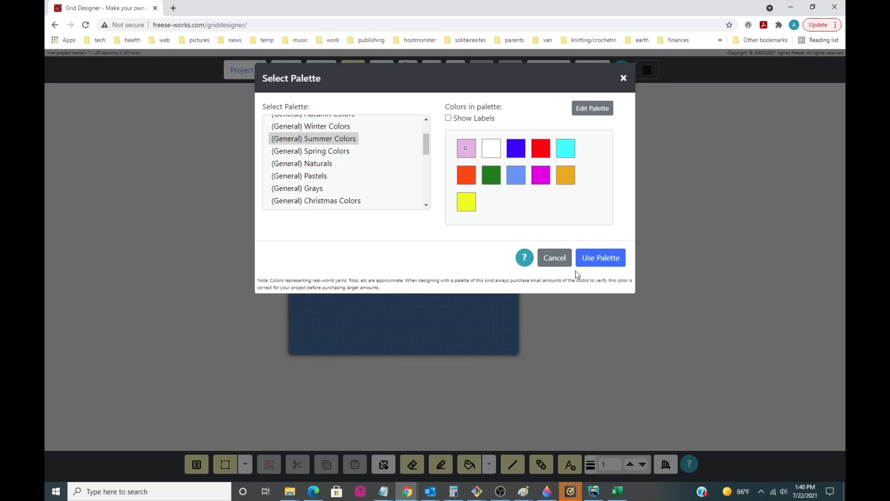
left_click(590, 261)
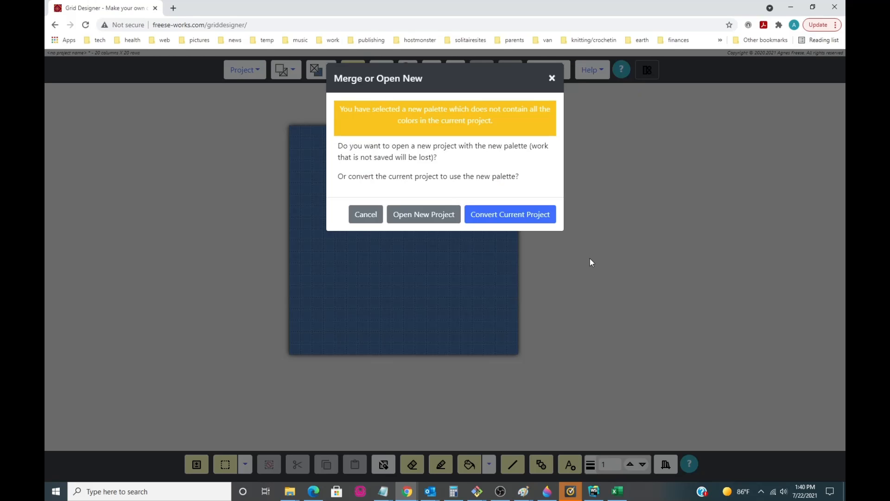
left_click(427, 214)
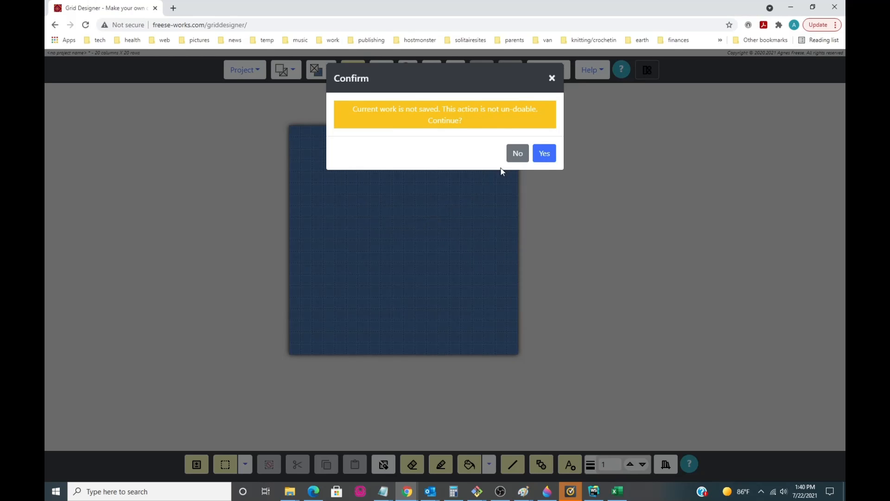
left_click(546, 153)
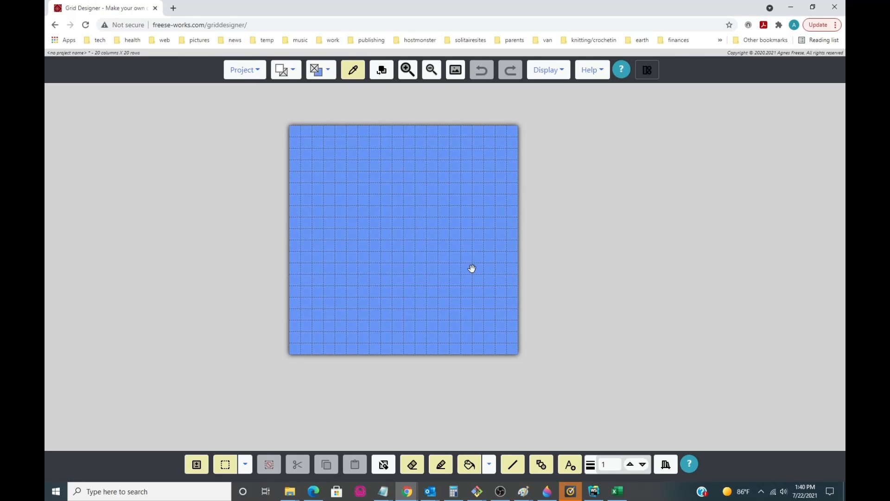
Step: Set the background color to white and clear the entire grid to it
left_click(293, 73)
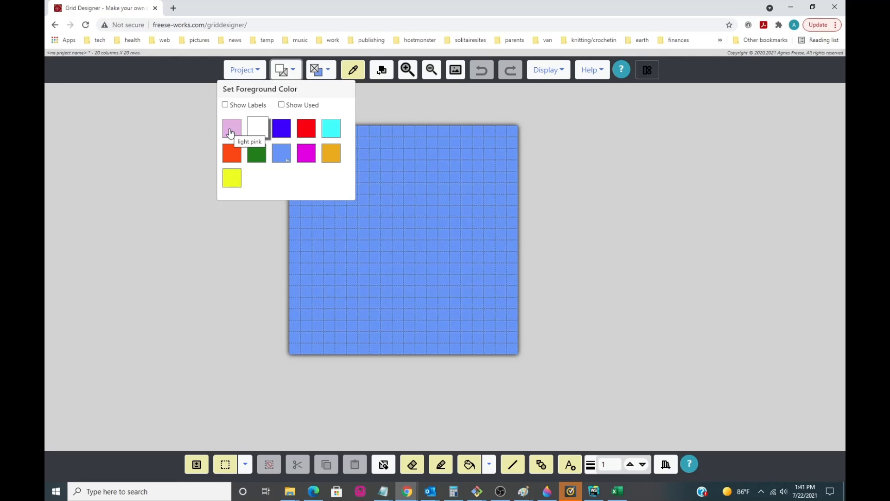
left_click(329, 72)
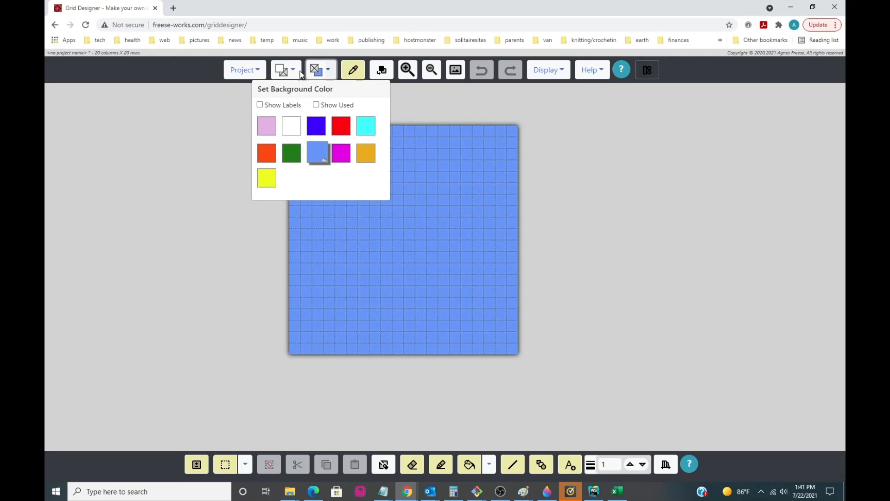
left_click(291, 131)
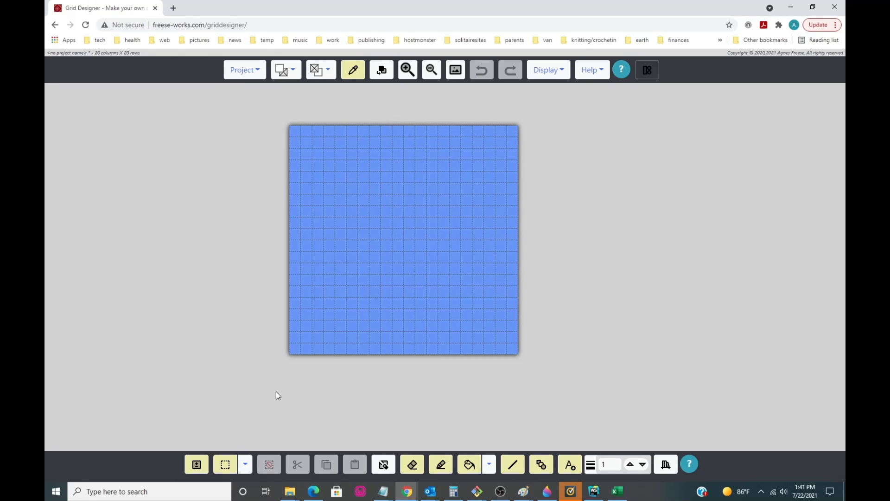
left_click(245, 465)
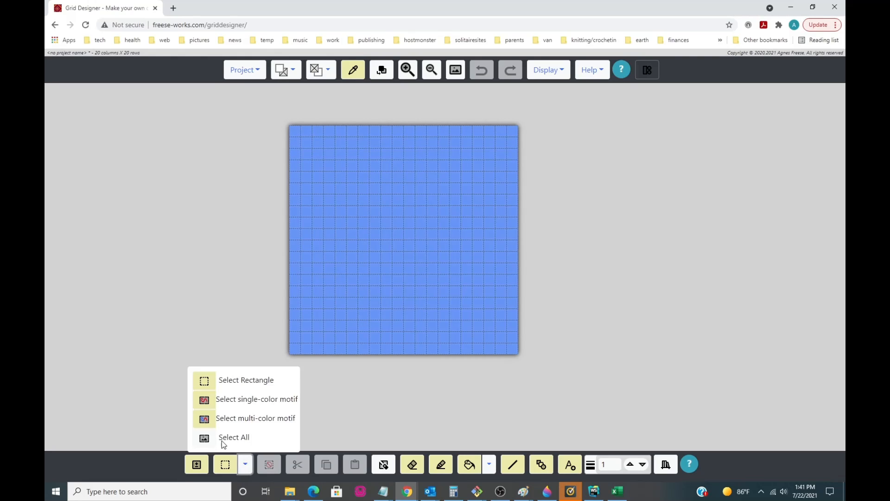
left_click(206, 438)
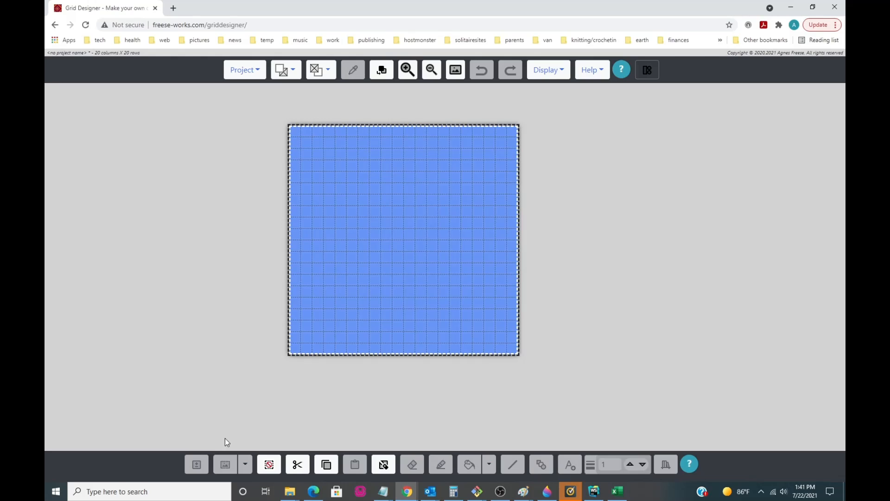
left_click(384, 467)
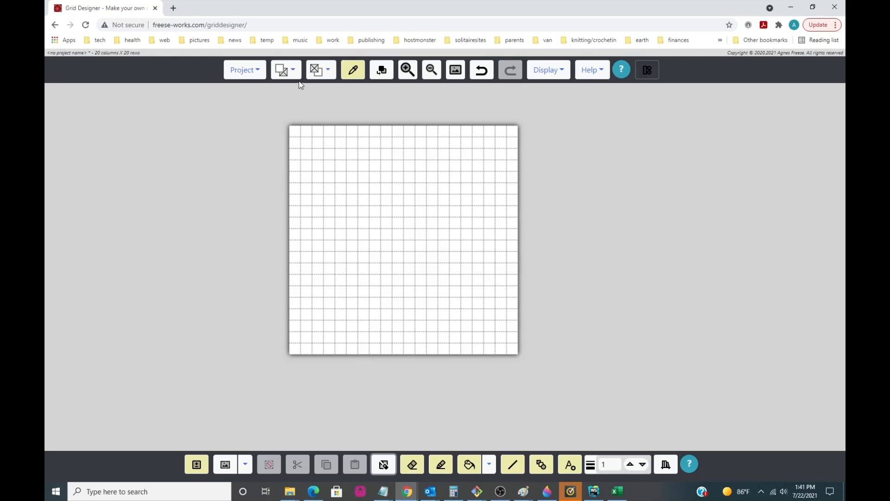
Step: Draw a closed, egg-shaped light pink outline about 12 columns wide and 14 rows tall in the middle of the grid
left_click(289, 70)
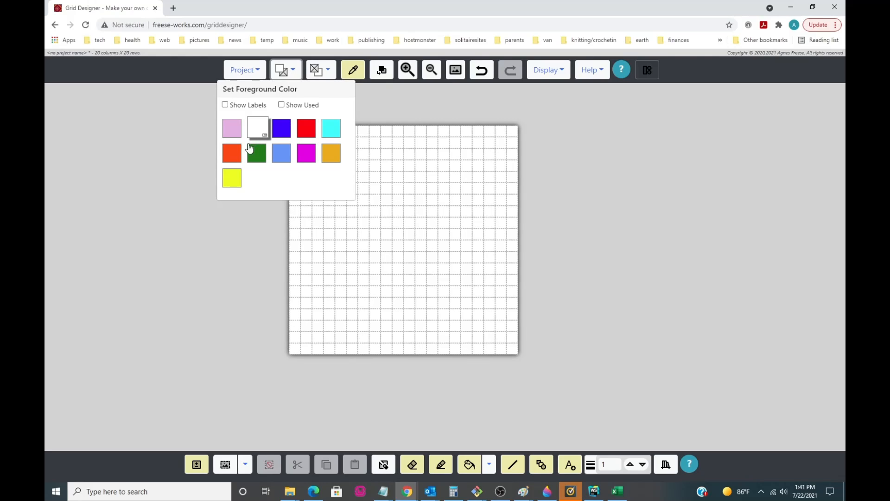
left_click(236, 130)
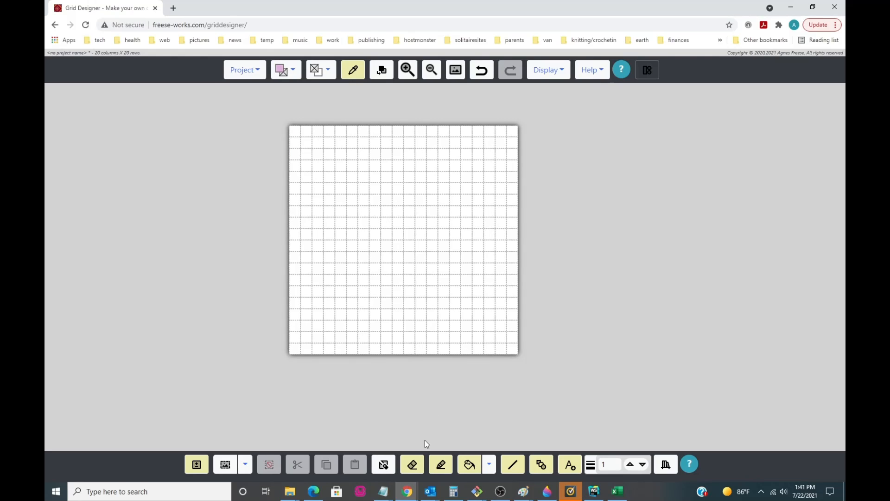
left_click(438, 460)
mouse_move(399, 304)
left_mouse_down()
mouse_move(359, 287)
mouse_move(342, 239)
mouse_move(375, 179)
mouse_move(412, 159)
mouse_move(438, 171)
mouse_move(464, 215)
mouse_move(468, 261)
mouse_move(449, 290)
mouse_move(416, 298)
left_mouse_up()
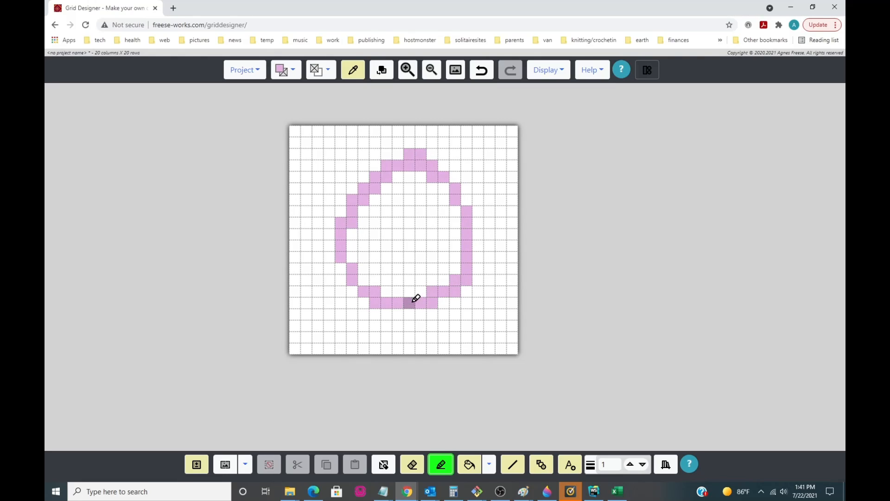
Step: Fill the inside of the pink outline with sky blue
left_click(292, 72)
left_click(281, 156)
left_click(469, 464)
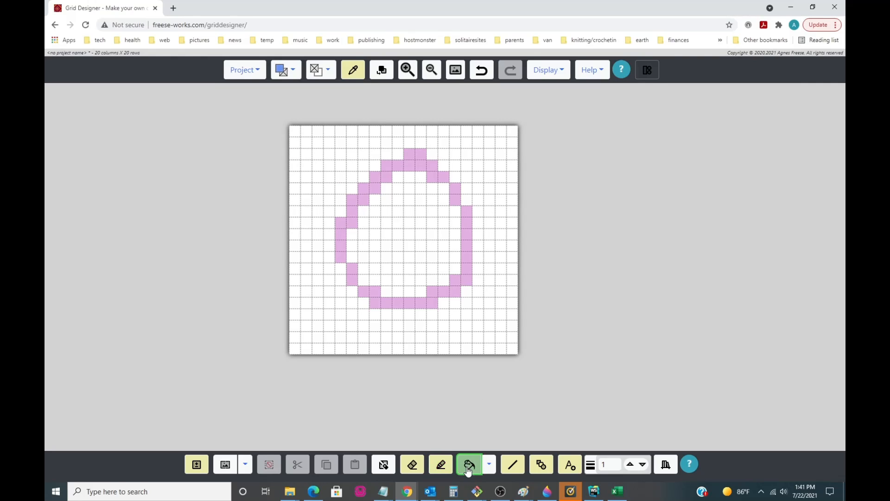
left_click(413, 239)
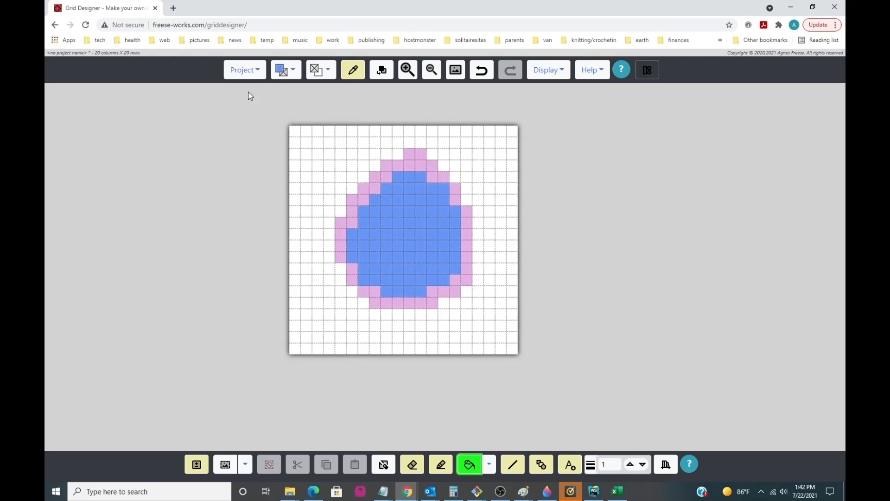
Step: Edit the Summer Colors palette and add a darker shade duplicated from its blue color, named "my blue"
left_click(258, 73)
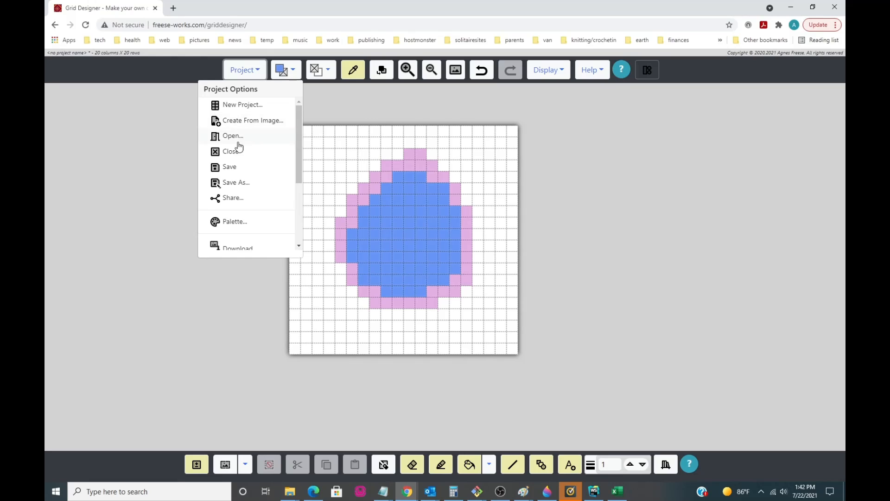
left_click(236, 221)
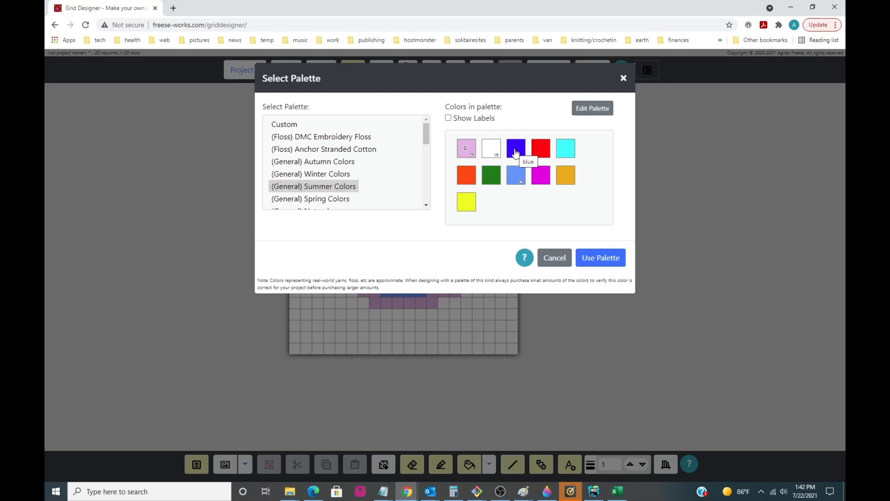
left_click(593, 108)
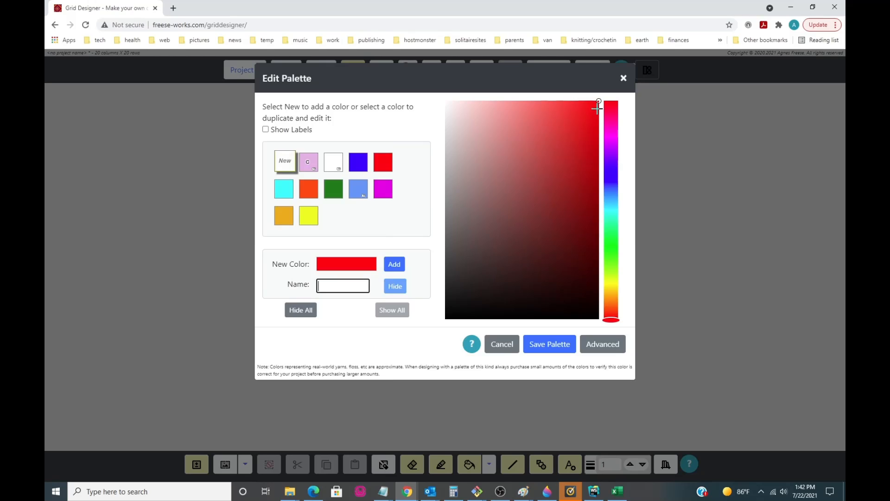
left_click(357, 163)
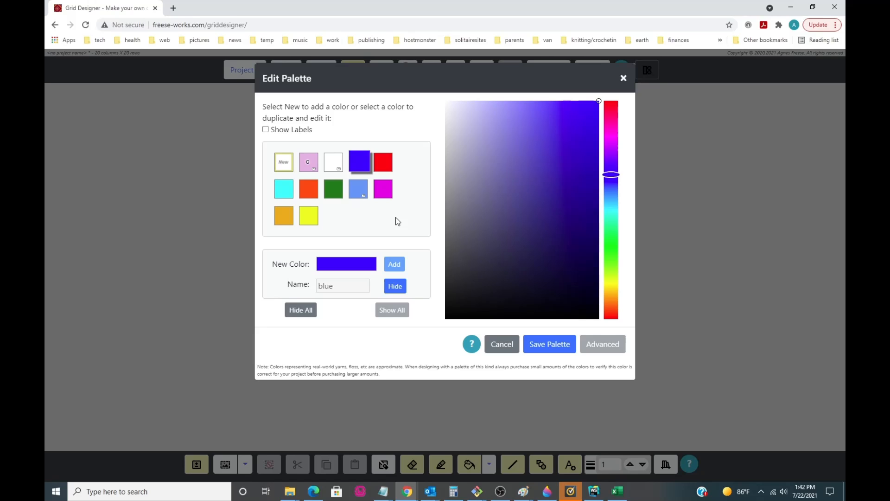
left_click(284, 167)
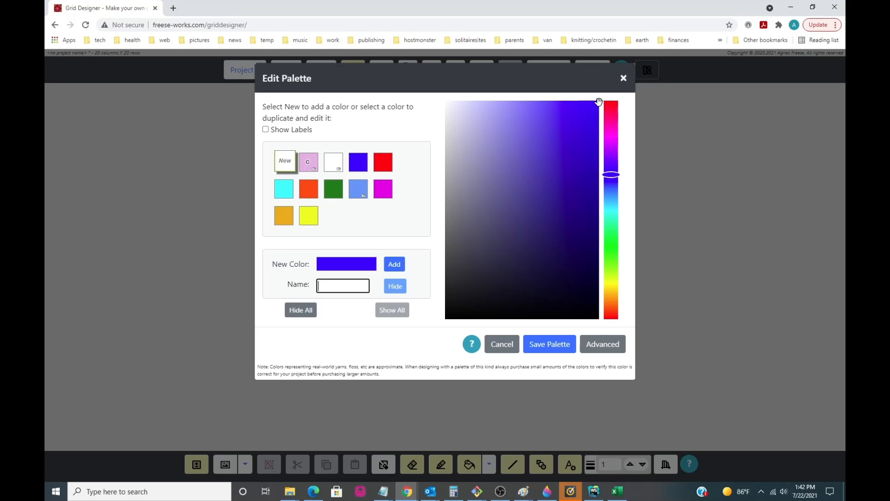
left_click_drag(598, 101, 571, 157)
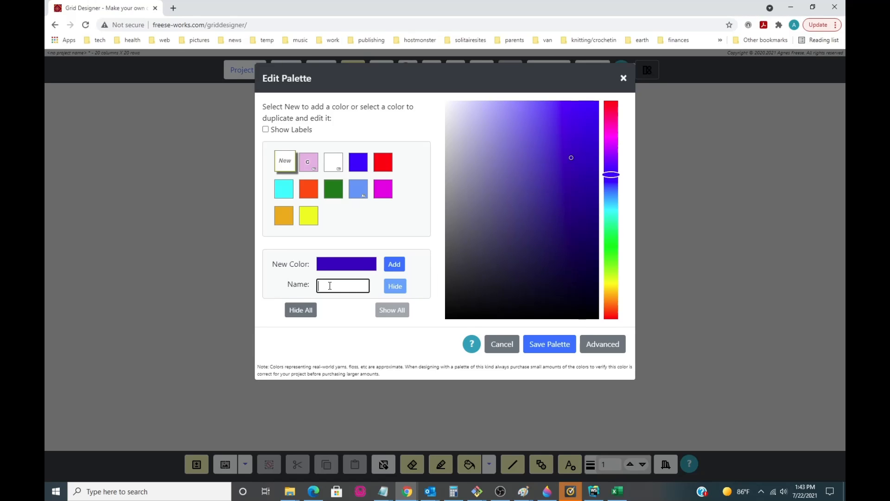
type("my blue")
left_click(394, 268)
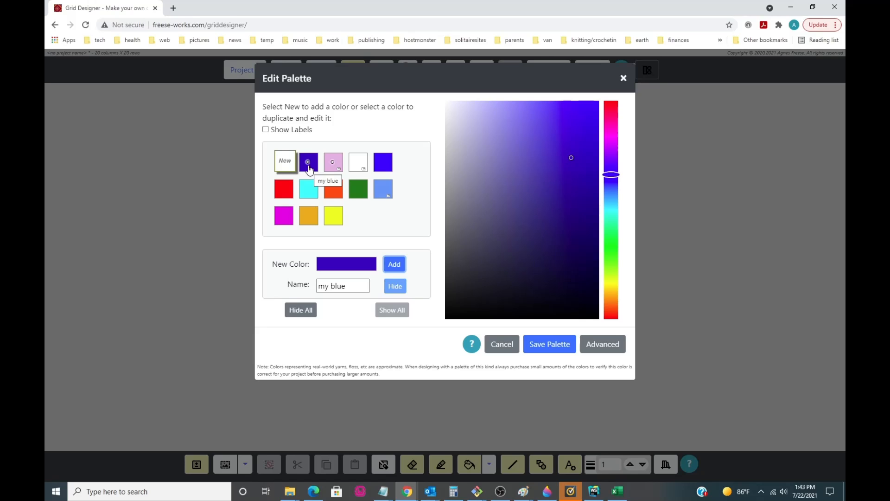
Step: Hide the original blue in the Summer Colors palette, then save the palette and use it in the project
left_click(383, 168)
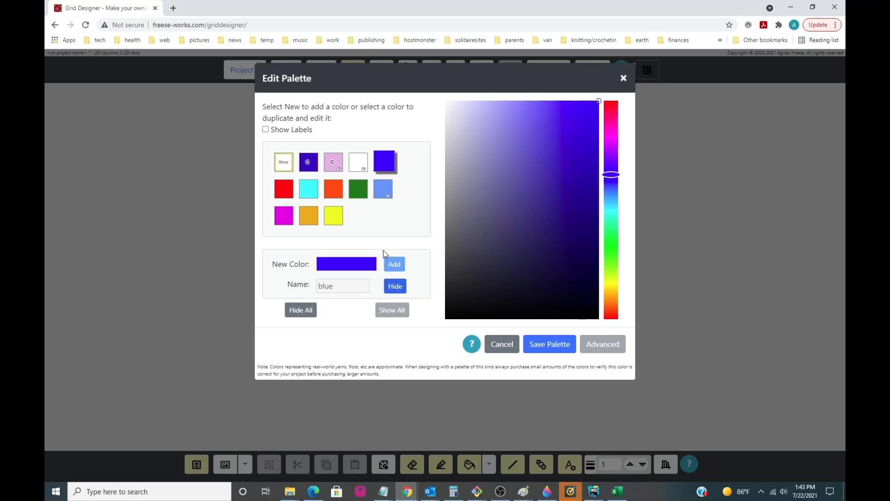
left_click(394, 285)
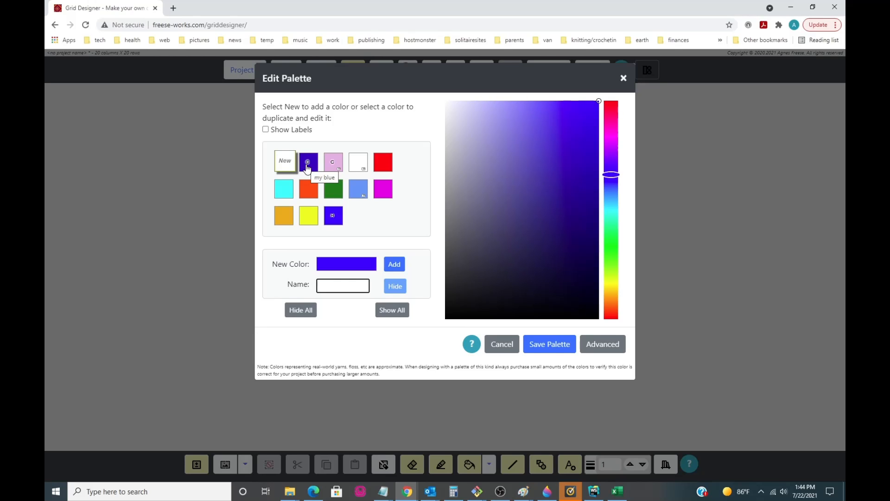
left_click(551, 344)
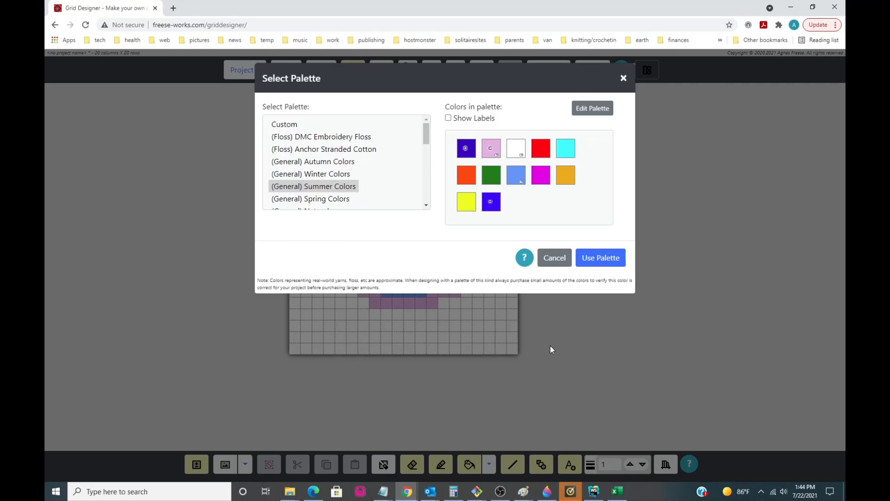
left_click(591, 260)
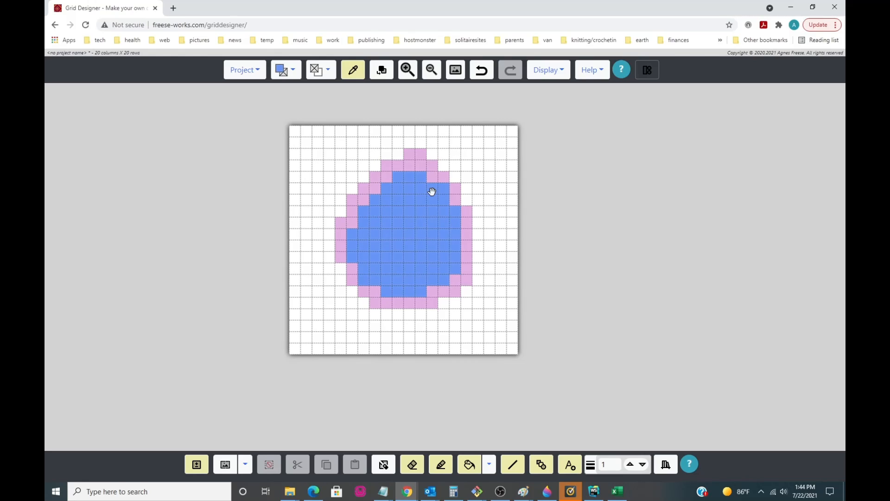
Step: Check the available foreground colors and view the Substitute Colors preview of the design
left_click(288, 71)
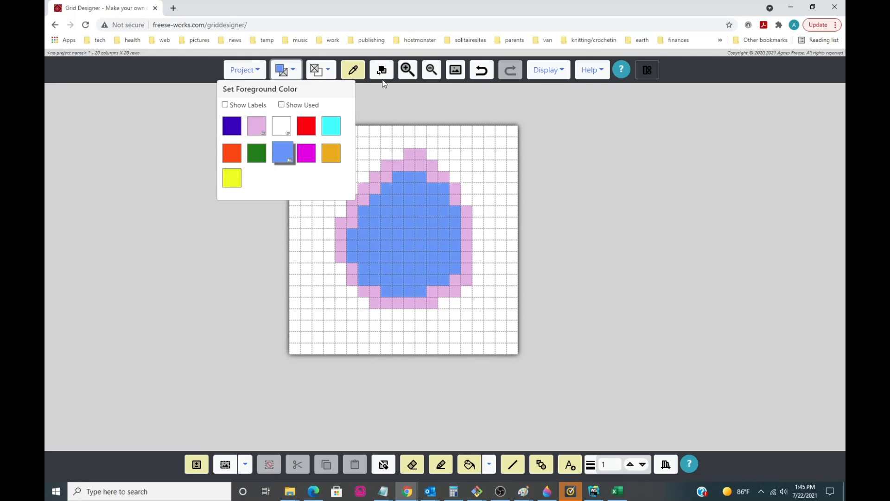
left_click(382, 72)
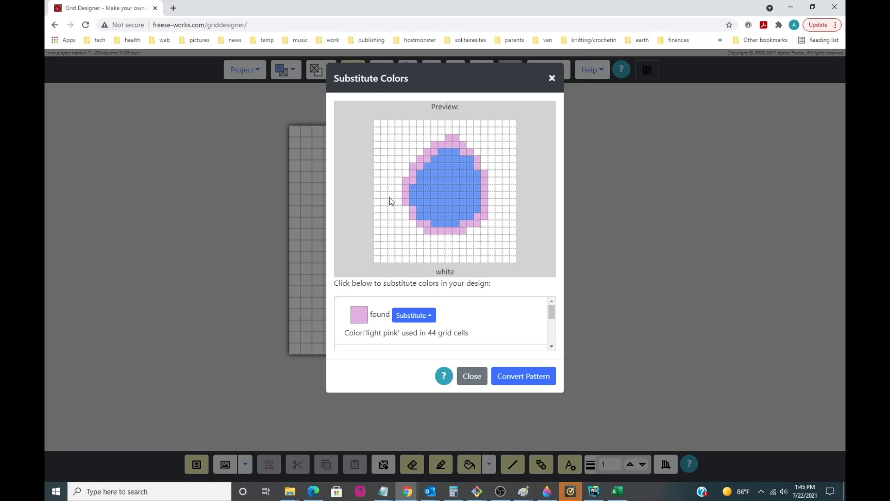
left_click(552, 78)
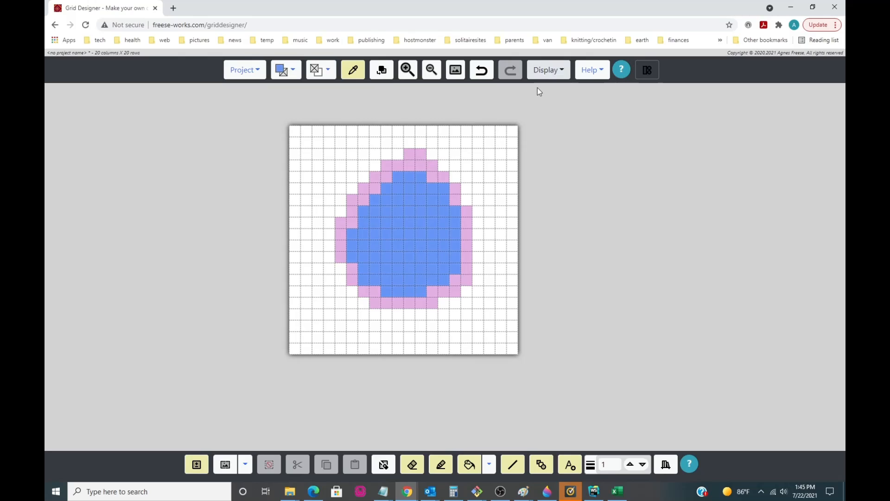
Step: Substitute bright magenta for light pink and "my blue" for sky blue in the design
left_click(383, 72)
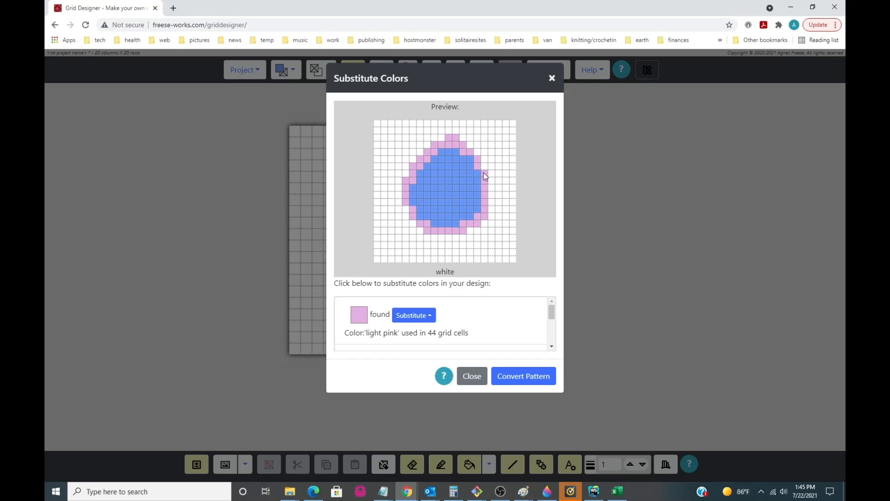
mouse_move(552, 317)
left_mouse_down()
mouse_move(555, 346)
mouse_move(556, 313)
left_mouse_up()
left_click(416, 316)
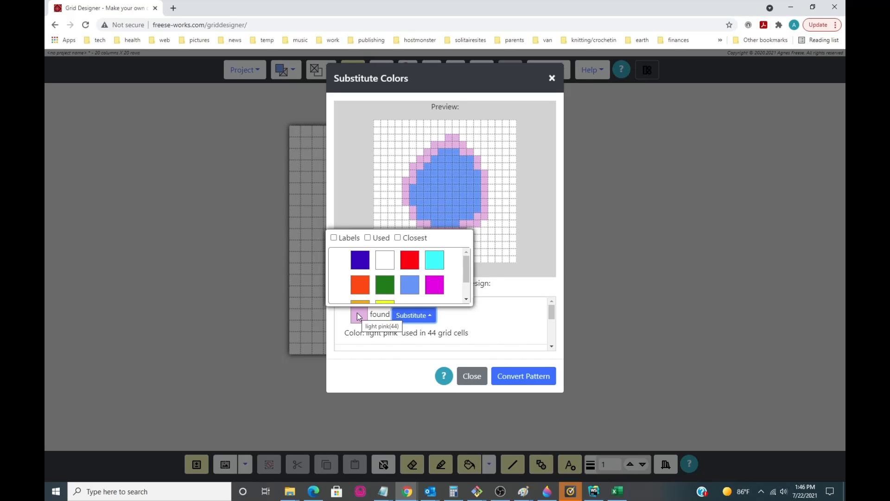
left_click(437, 287)
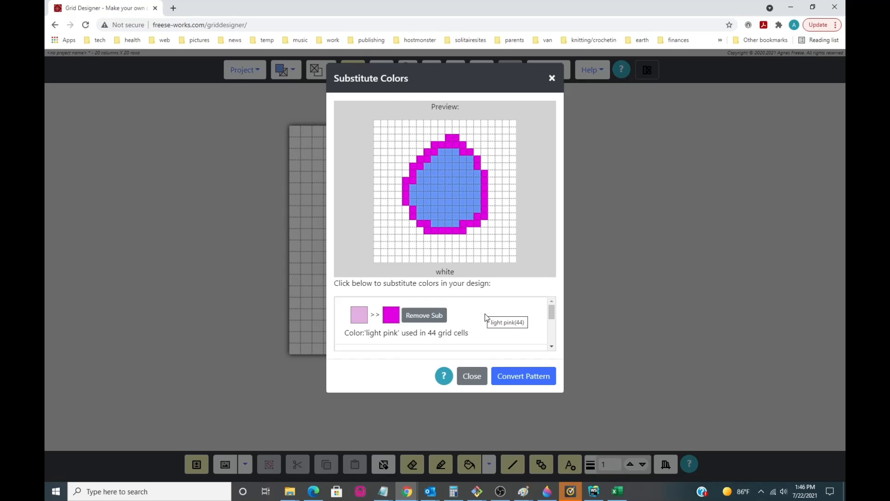
scroll(486, 317, "down", 1)
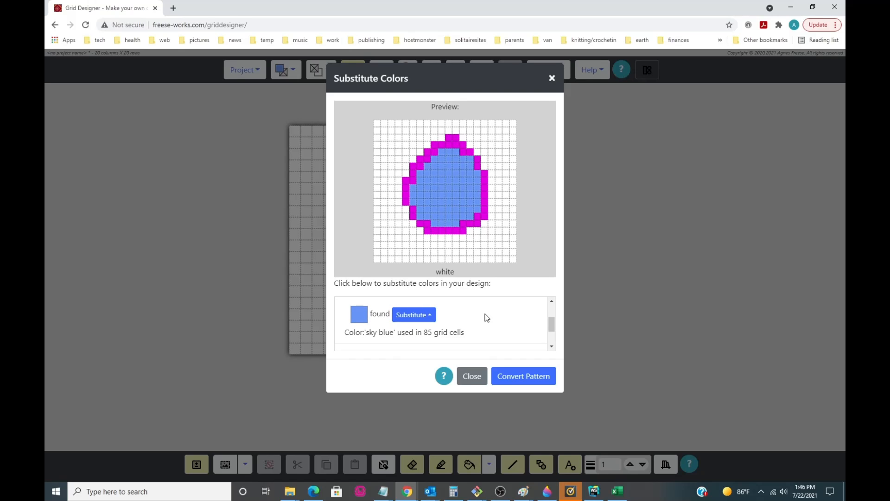
left_click(413, 315)
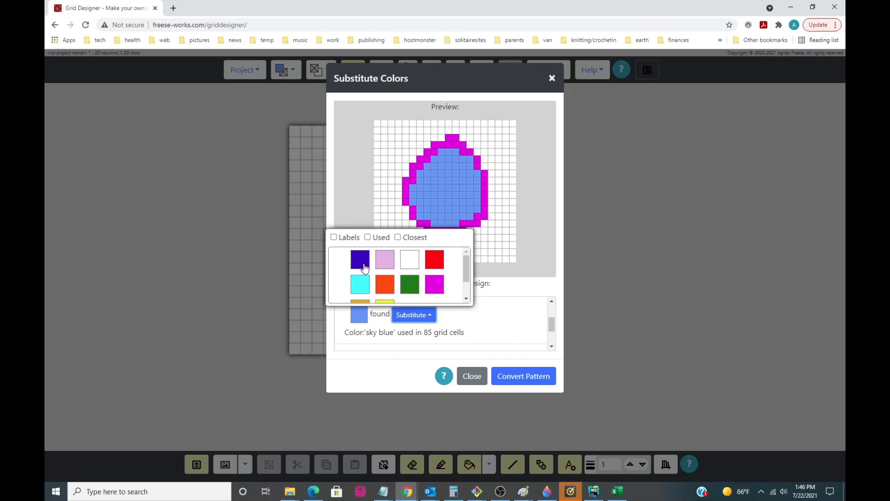
left_click(361, 264)
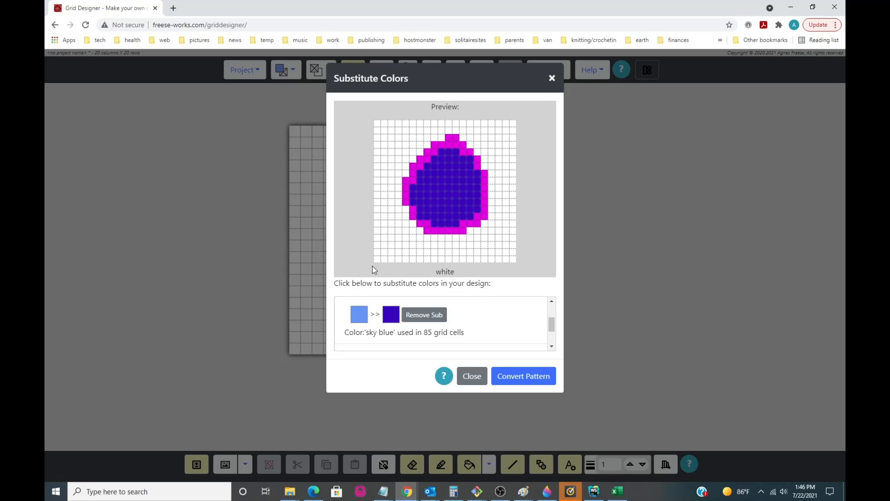
Step: Substitute bright cyan for white and convert the pattern with the chosen color substitutions
scroll(499, 321, "down", 1)
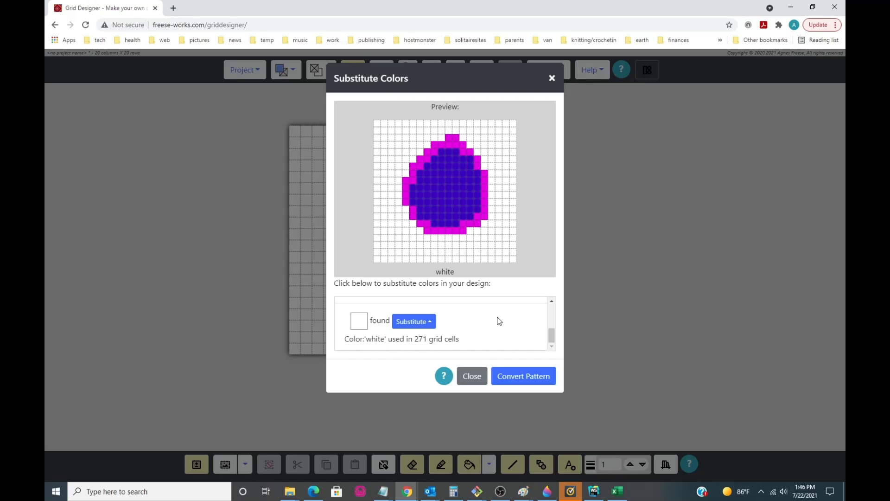
left_click(419, 321)
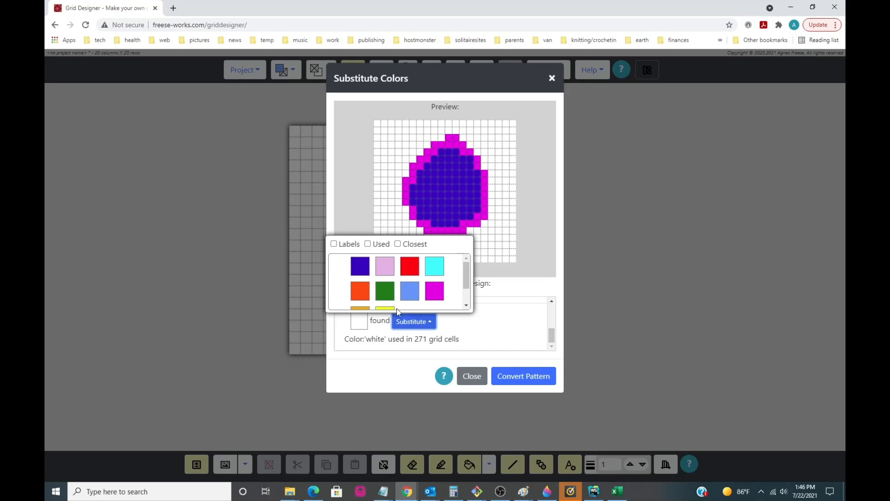
scroll(389, 301, "down", 1)
scroll(387, 298, "up", 2)
left_click(434, 270)
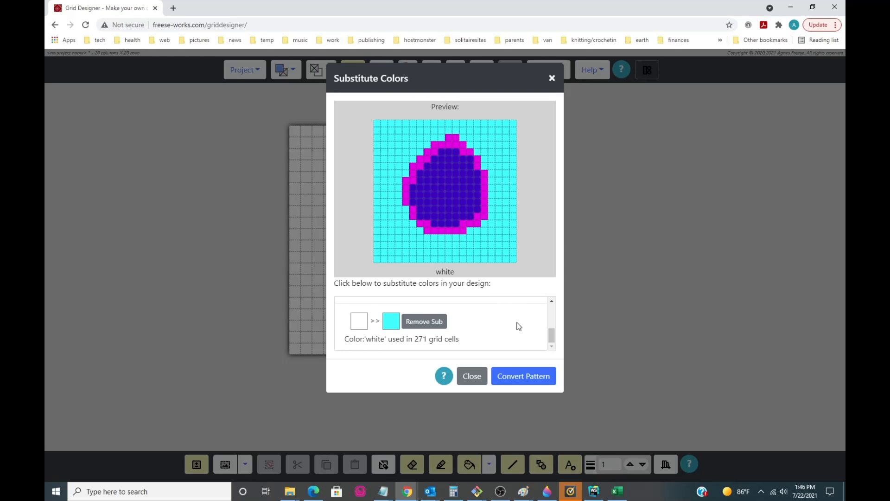
left_click(514, 381)
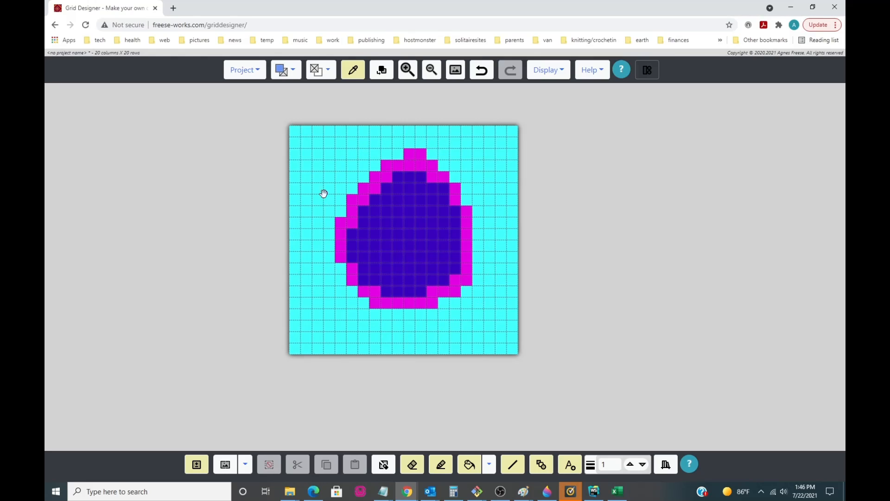
Step: Try bright cyan as the background color and return the background color to white
left_click(328, 74)
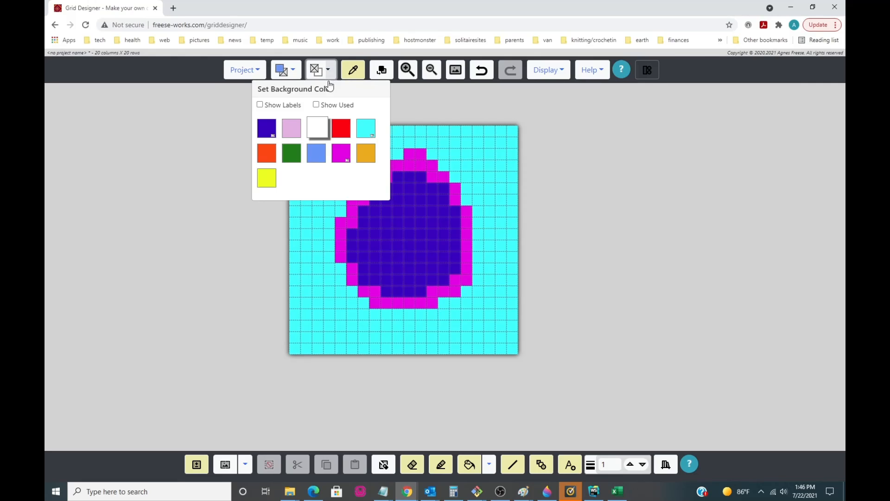
left_click(366, 128)
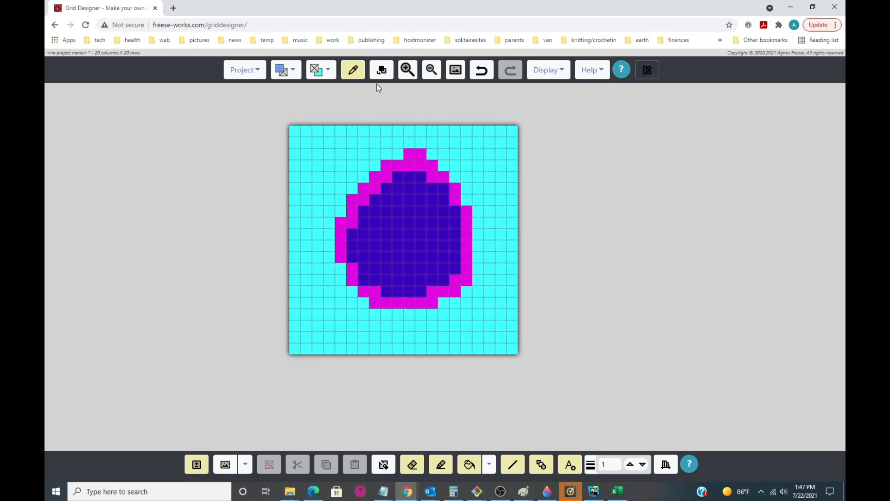
left_click(332, 70)
left_click(313, 126)
Step: Undo the color substitution in the design, redo it once, and undo it again
left_click(483, 74)
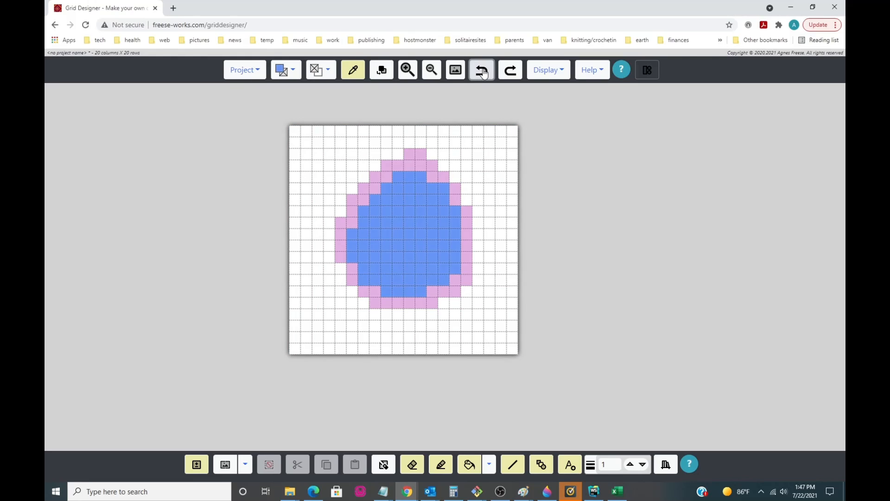
left_click(509, 70)
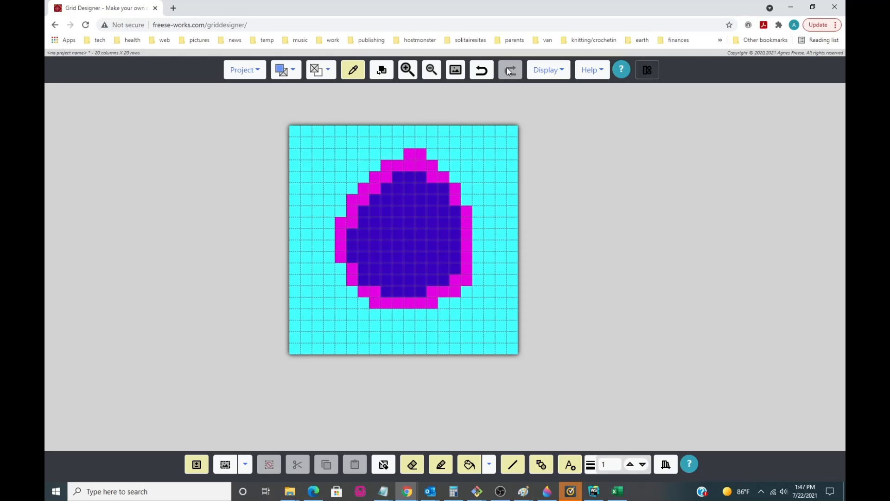
left_click(482, 73)
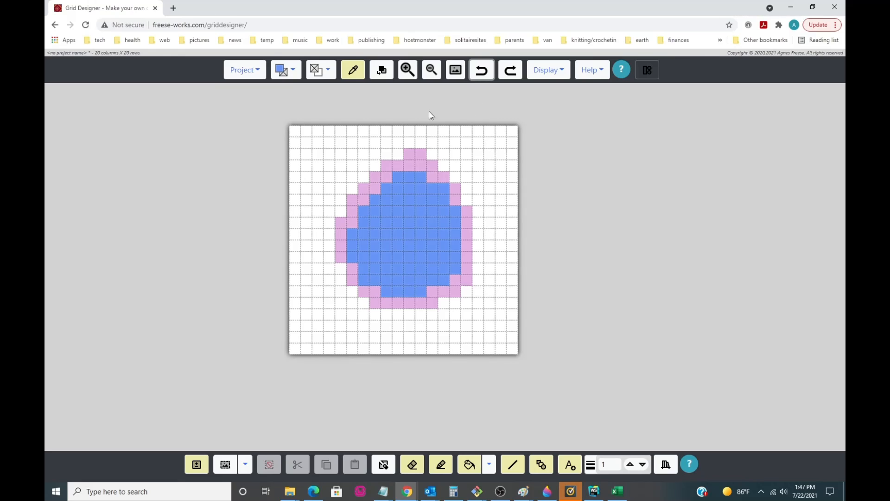
Step: Pick light pink from the design's outline with the color picker and save it as the foreground color
left_click(352, 79)
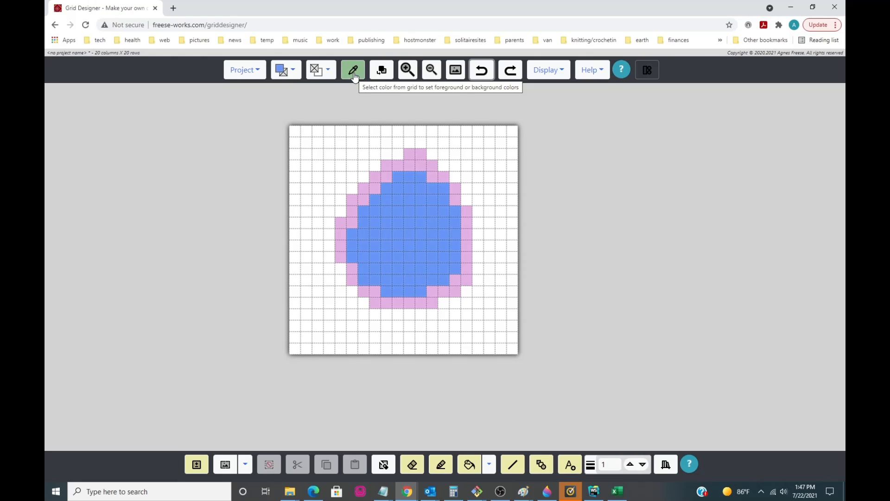
left_click(353, 72)
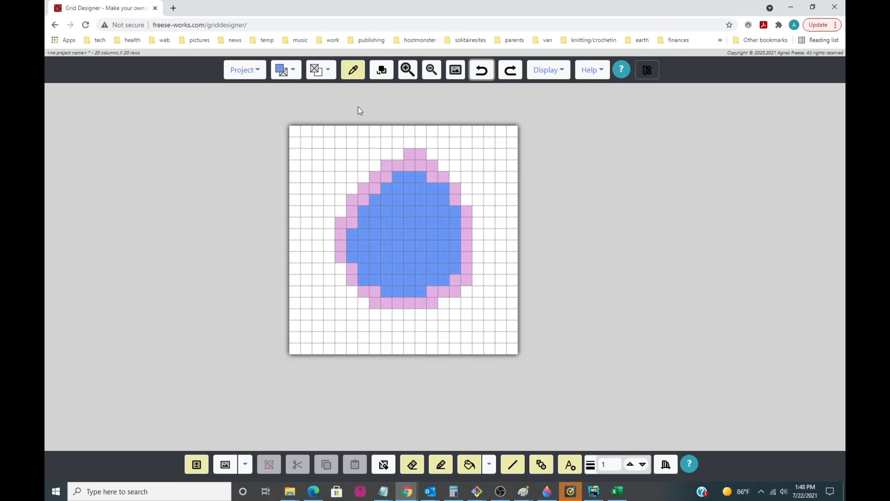
left_click(357, 73)
left_click(356, 73)
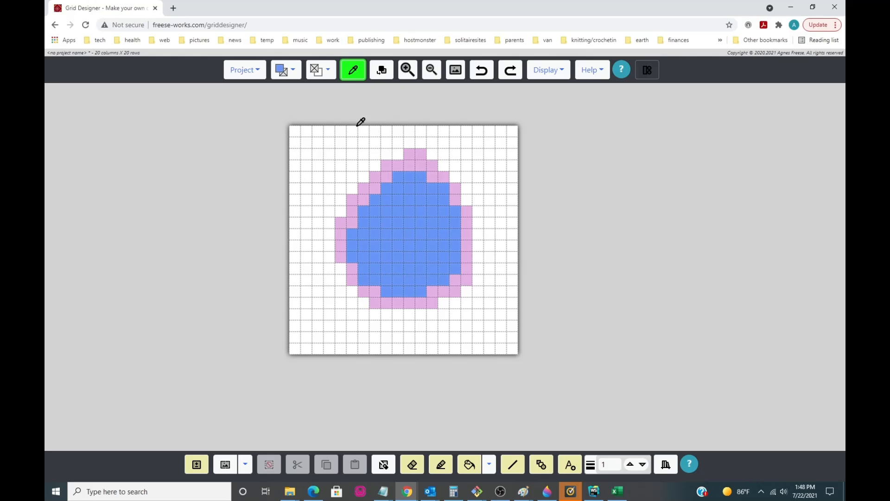
left_click(389, 164)
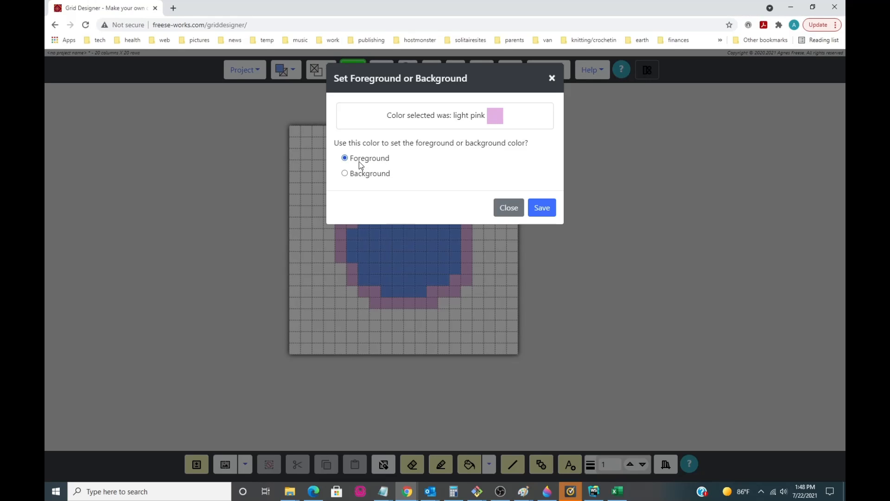
left_click(539, 207)
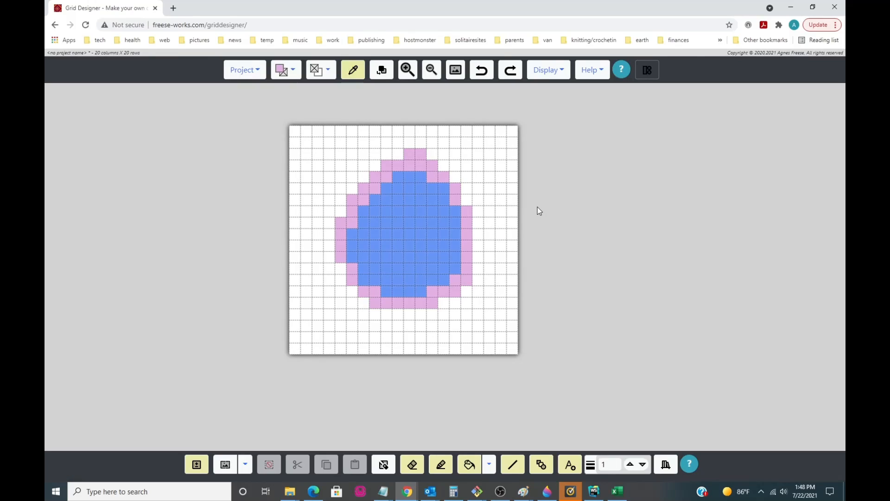
Step: Check the selected foreground color and draw a light pink horizontal line about 12 cells long below the shape with the pencil
left_click(293, 73)
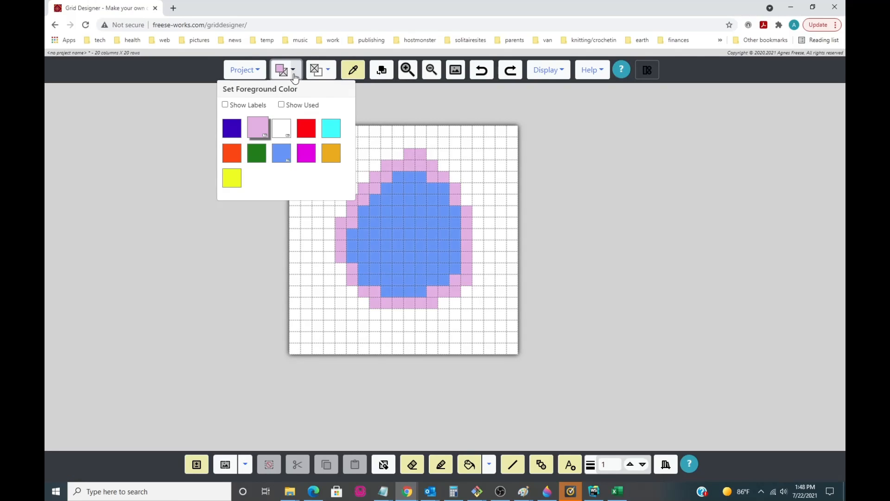
left_click(293, 73)
left_click(441, 464)
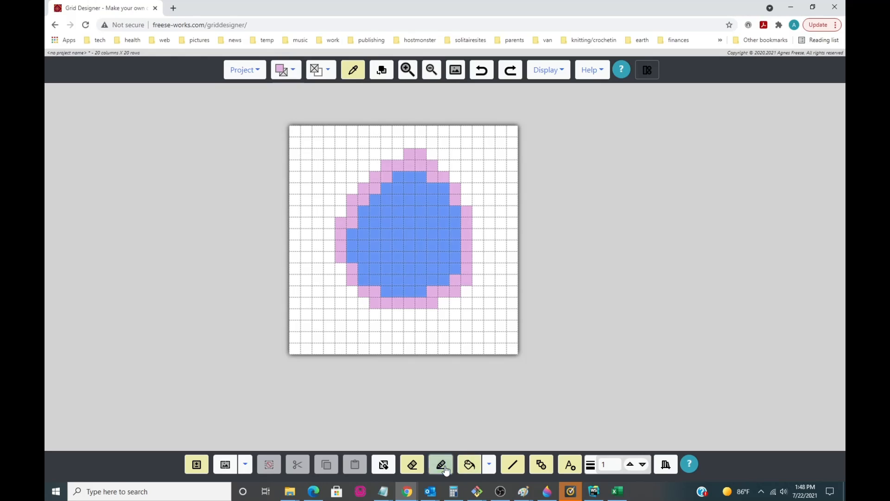
left_click_drag(347, 332, 469, 333)
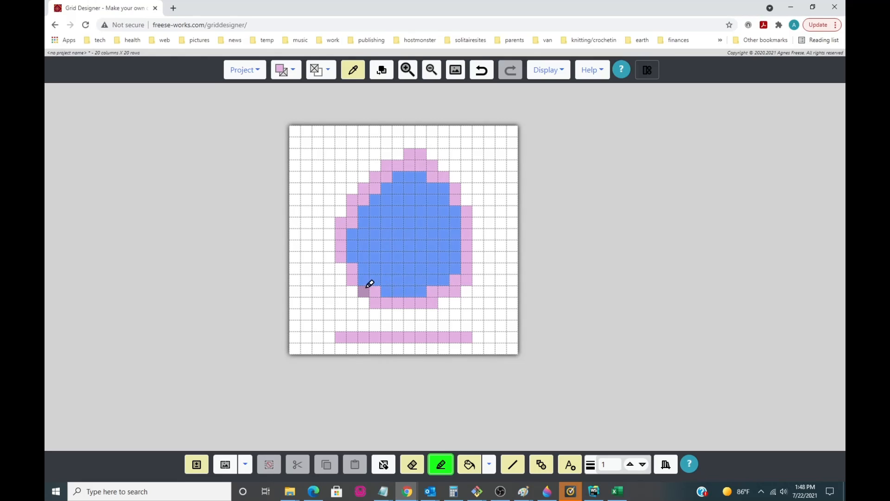
Step: Choose the (General) Winter Colors palette for the project and opt to convert the current project to it
left_click(257, 74)
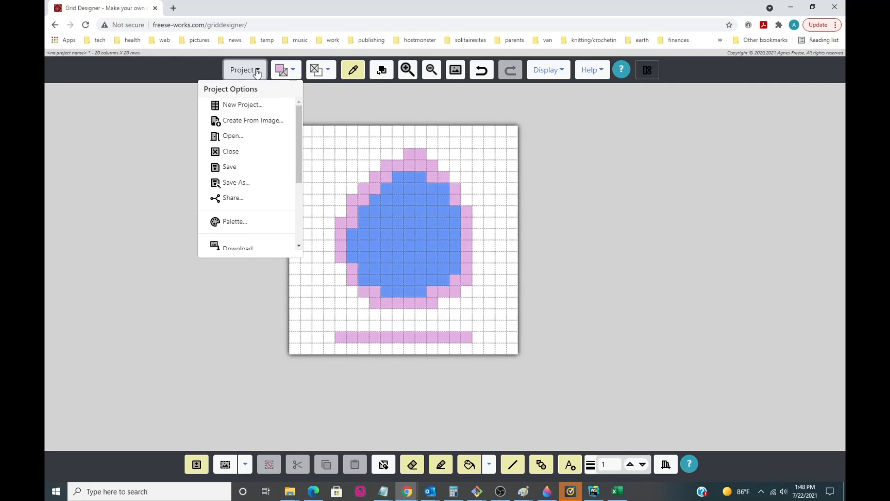
left_click(234, 222)
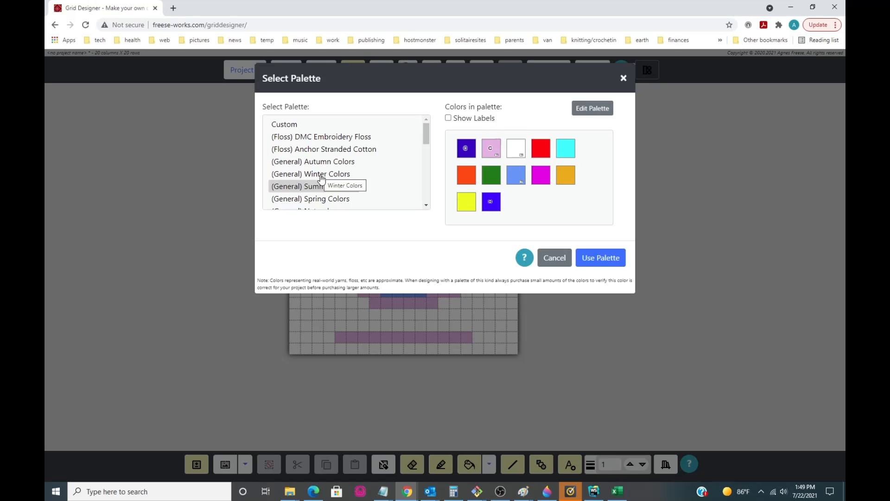
left_click(326, 178)
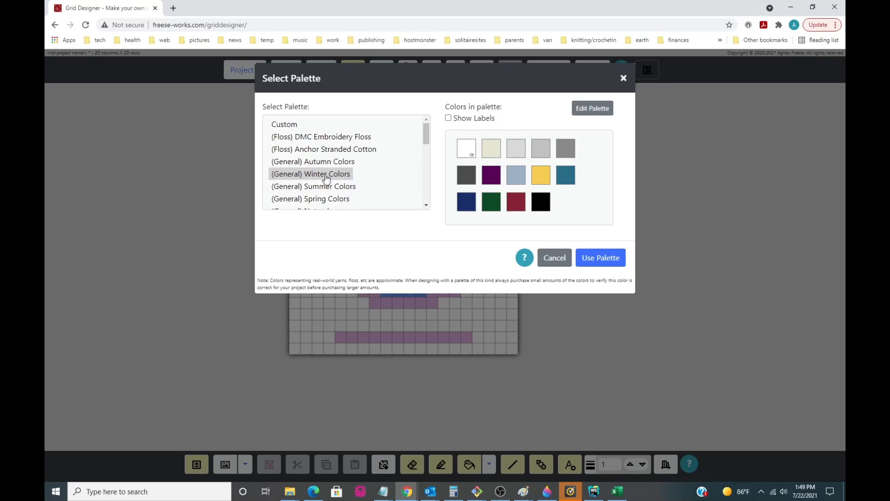
left_click(599, 259)
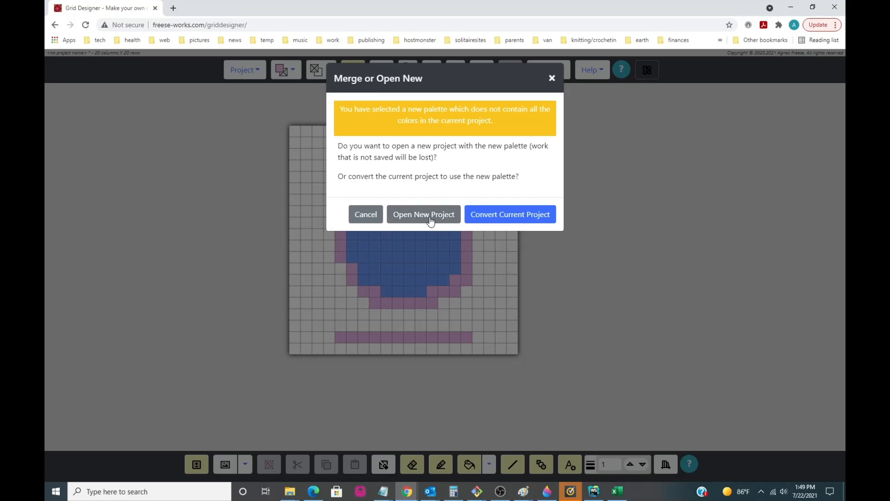
left_click(517, 216)
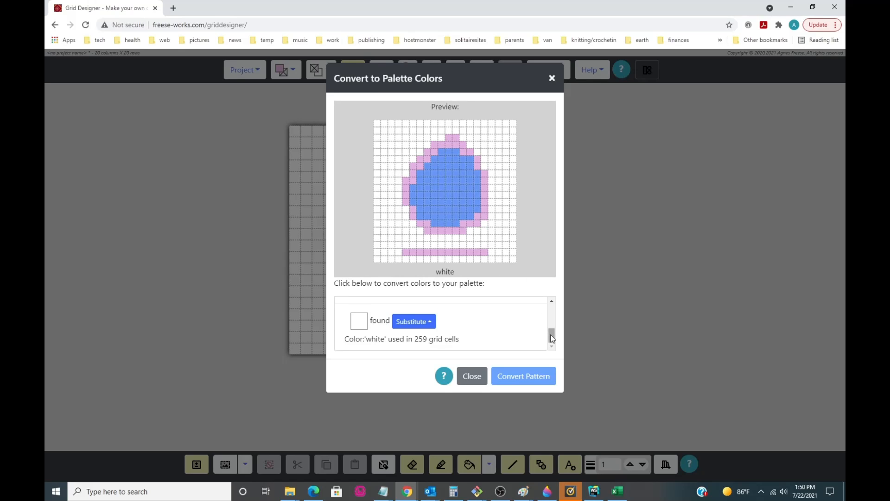
Step: Review the design's colors in the palette conversion and substitute dark purple for light pink
mouse_move(551, 334)
left_mouse_down()
mouse_move(552, 309)
mouse_move(557, 340)
left_mouse_up()
left_click(552, 300)
left_click(552, 301)
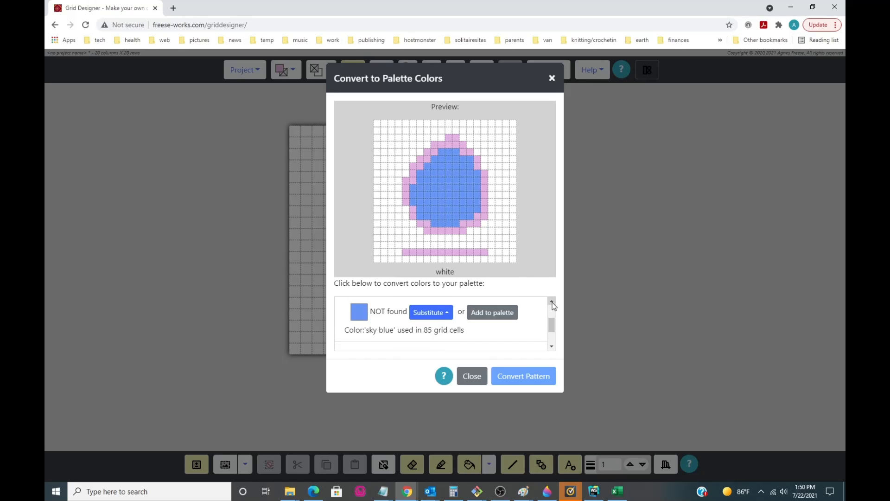
mouse_move(553, 324)
left_mouse_down()
mouse_move(553, 337)
mouse_move(554, 324)
left_mouse_up()
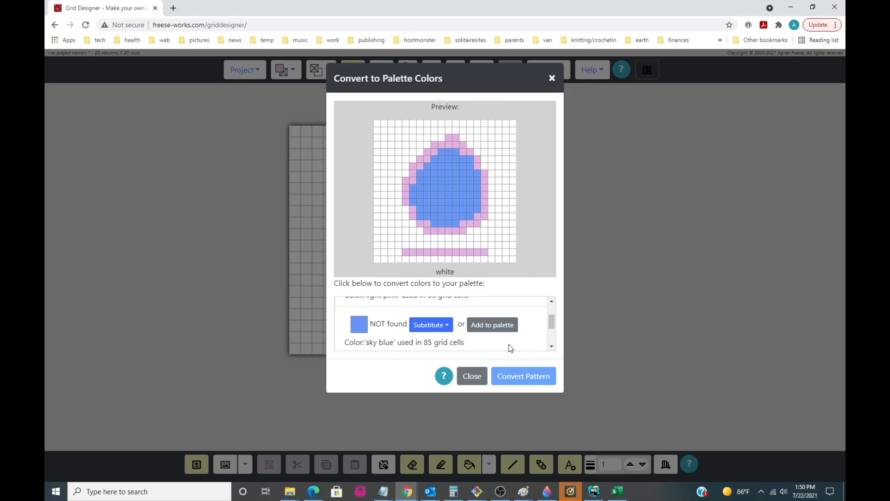
left_click_drag(552, 323, 553, 315)
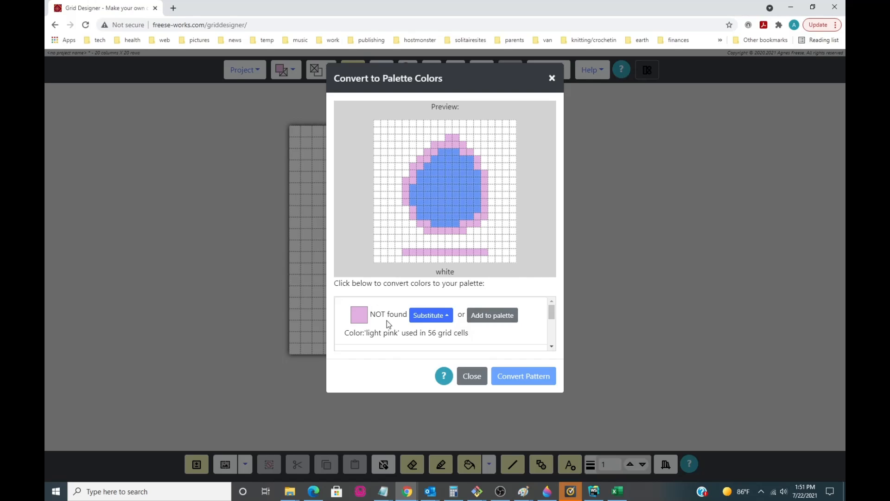
left_click(419, 322)
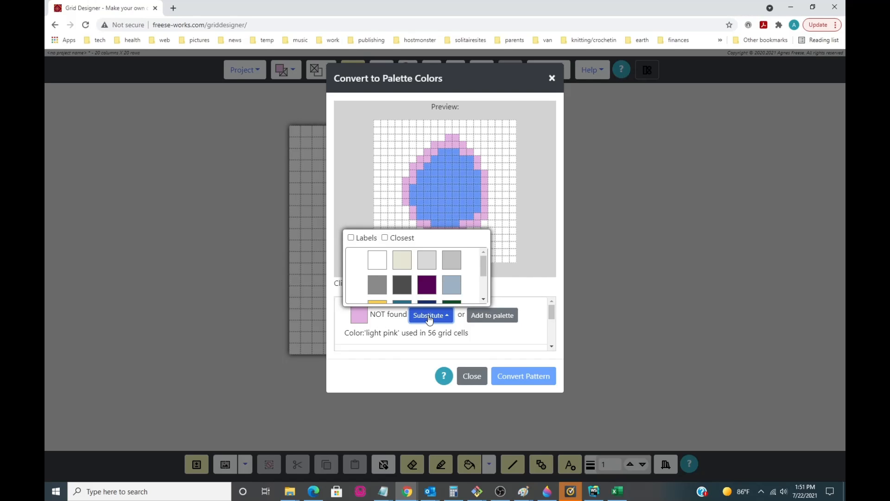
left_click(432, 288)
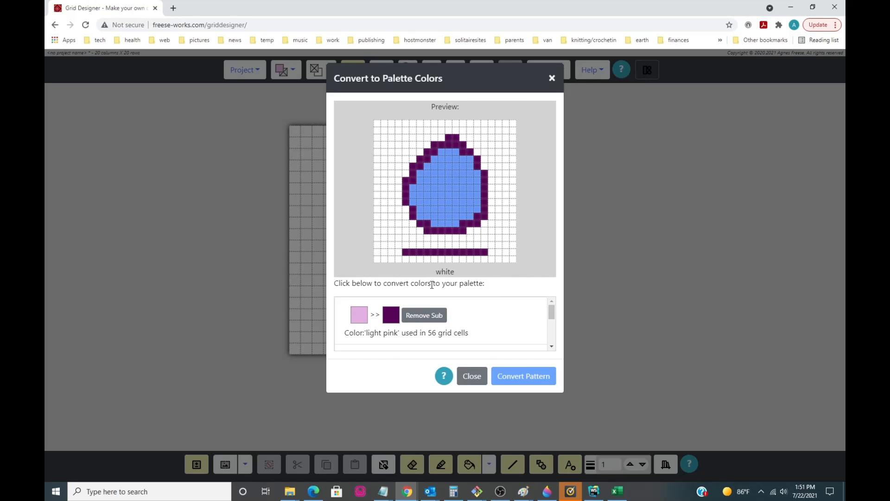
Step: Add sky blue to the palette and convert the pattern, confirming the irreversible conversion
scroll(536, 327, "down", 1)
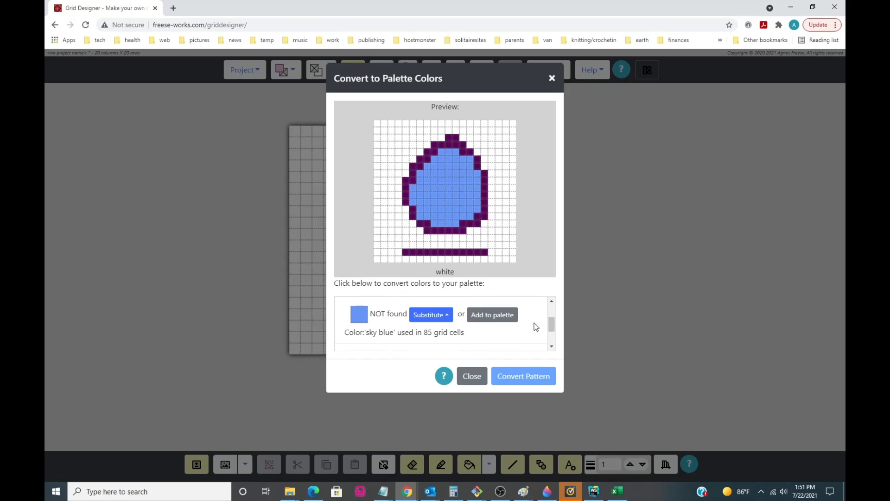
left_click(499, 320)
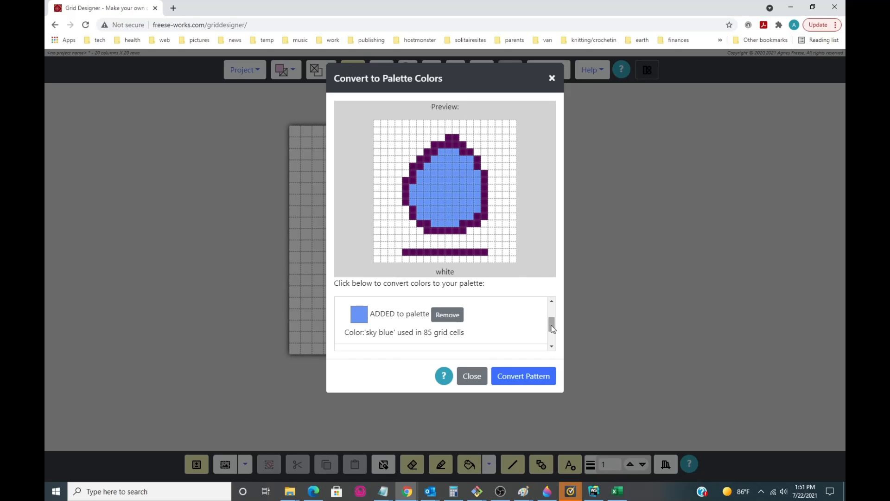
mouse_move(552, 326)
left_mouse_down()
mouse_move(554, 314)
mouse_move(554, 341)
left_mouse_up()
left_click(520, 380)
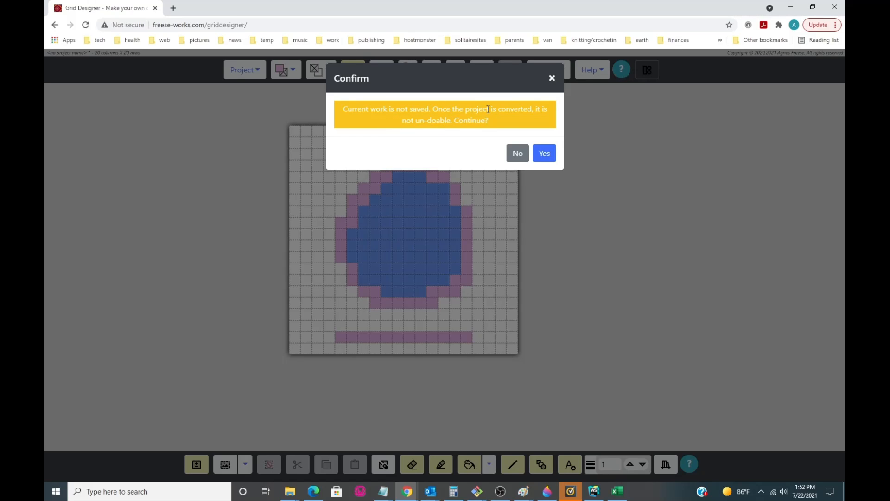
left_click(546, 154)
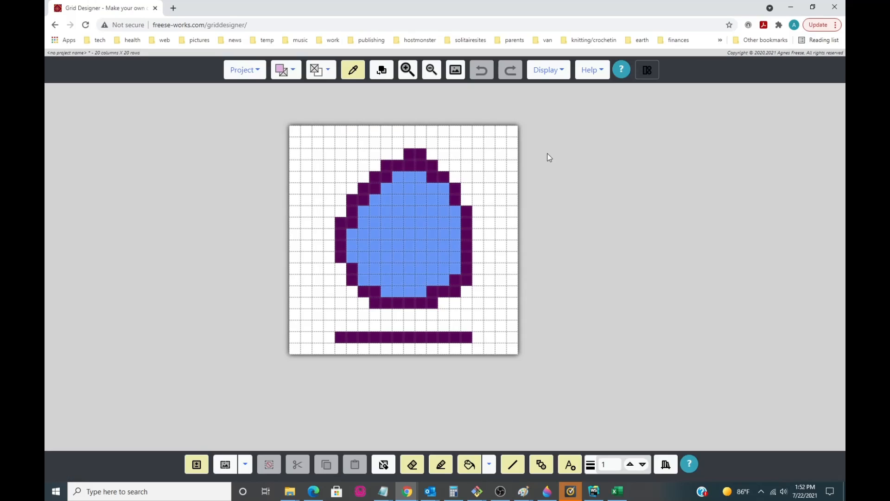
Step: Check the available foreground and background colors of the converted project
left_click(292, 70)
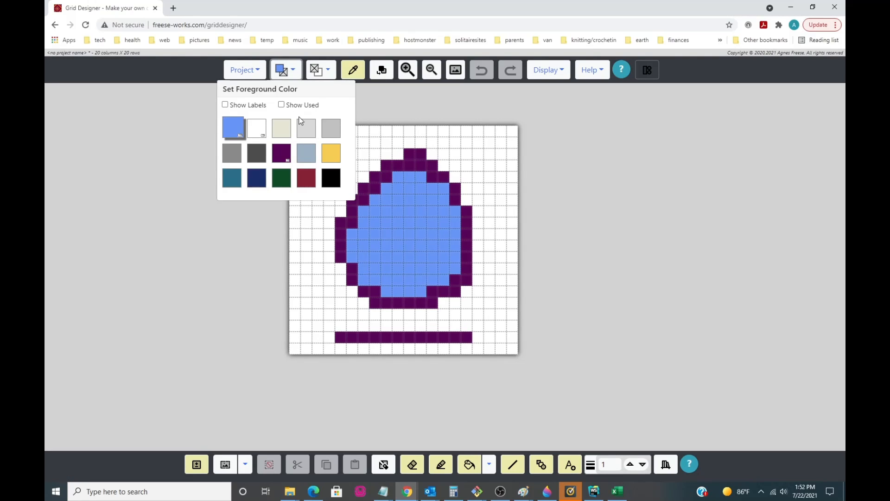
left_click(322, 70)
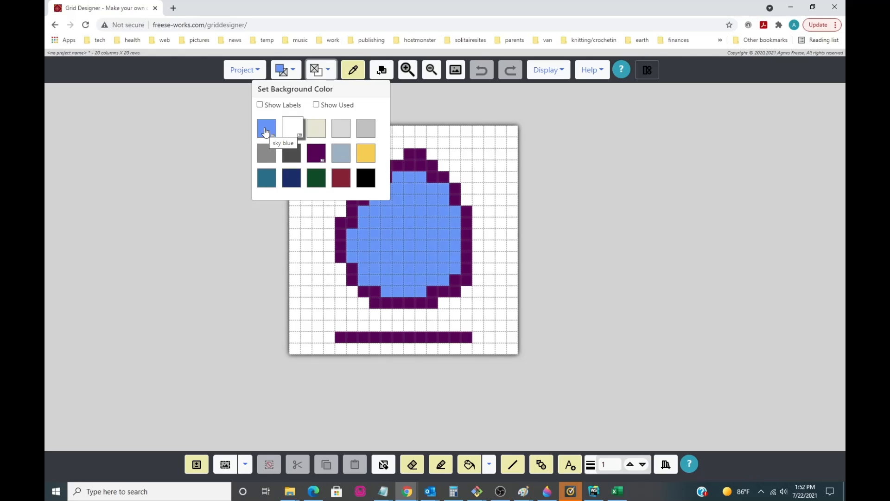
left_click(324, 72)
Step: Compare the colors in the (General) Winter Colors and (General) Summer Colors palettes, looking at how sky blue is marked in each
left_click(236, 74)
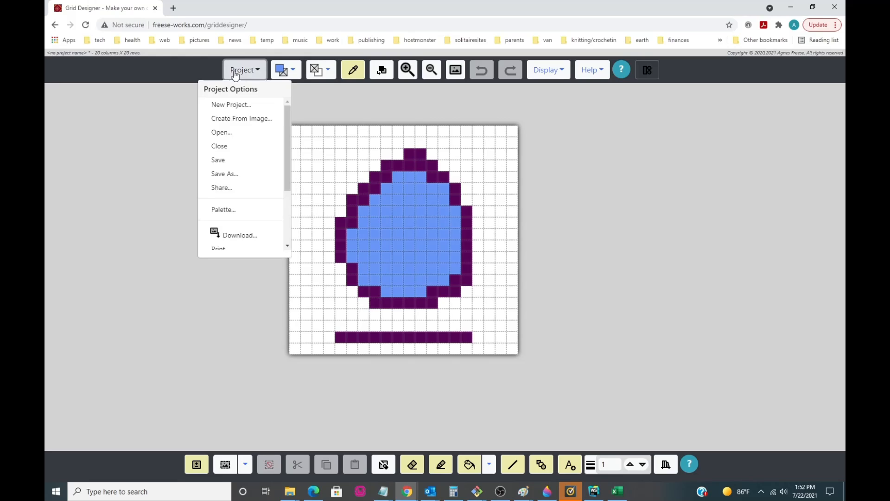
left_click(234, 222)
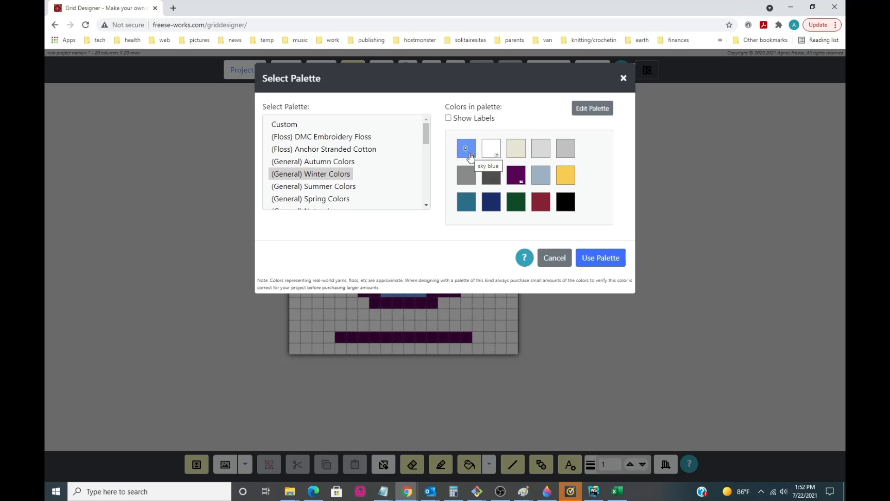
left_click(328, 186)
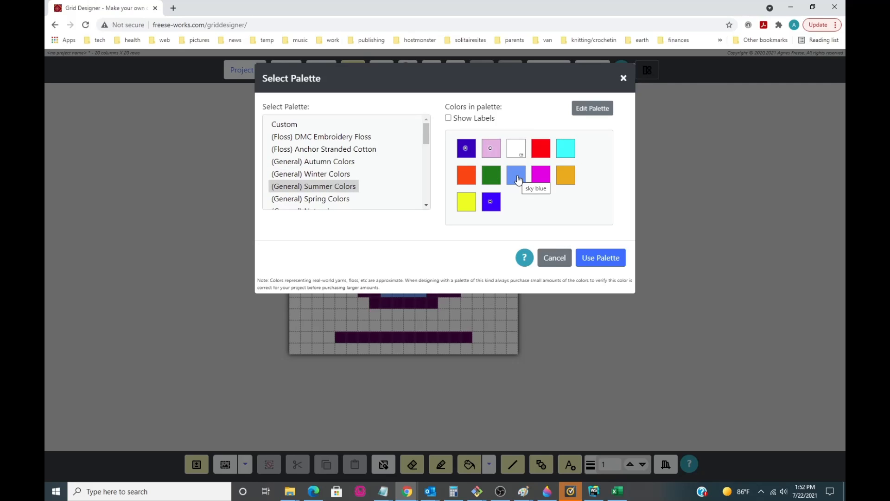
left_click(337, 174)
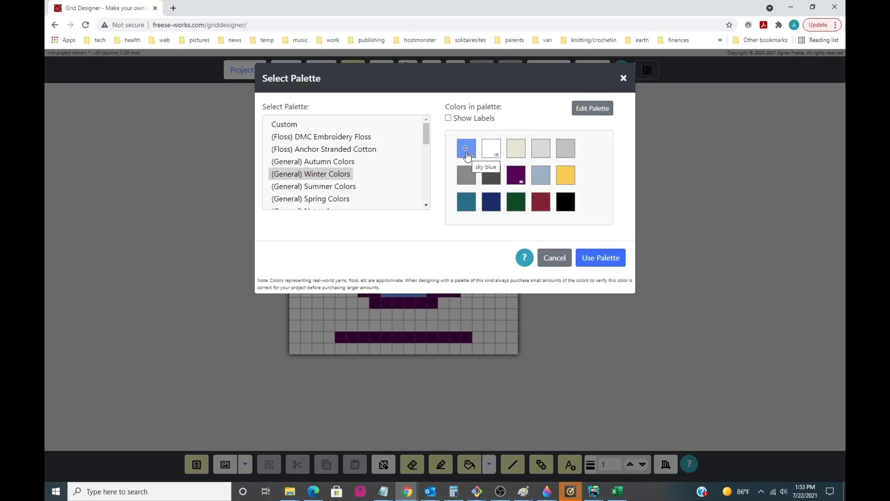
left_click(341, 186)
left_click(334, 174)
left_click(346, 189)
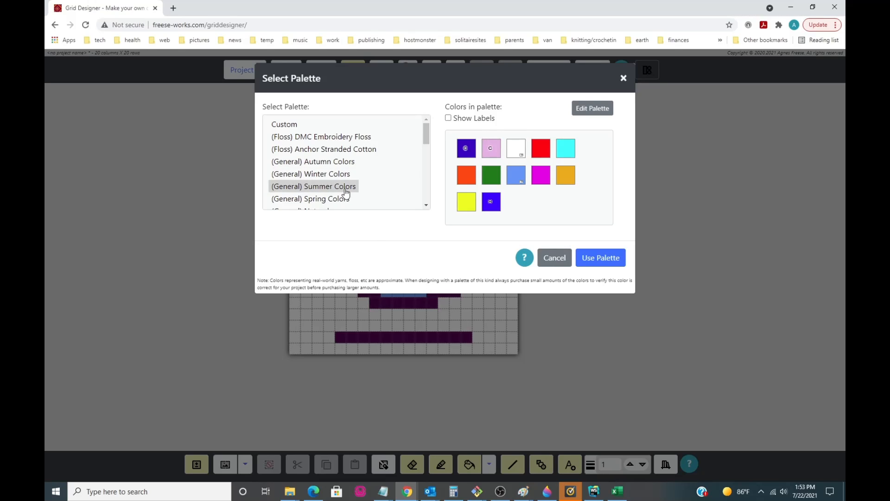
left_click(344, 176)
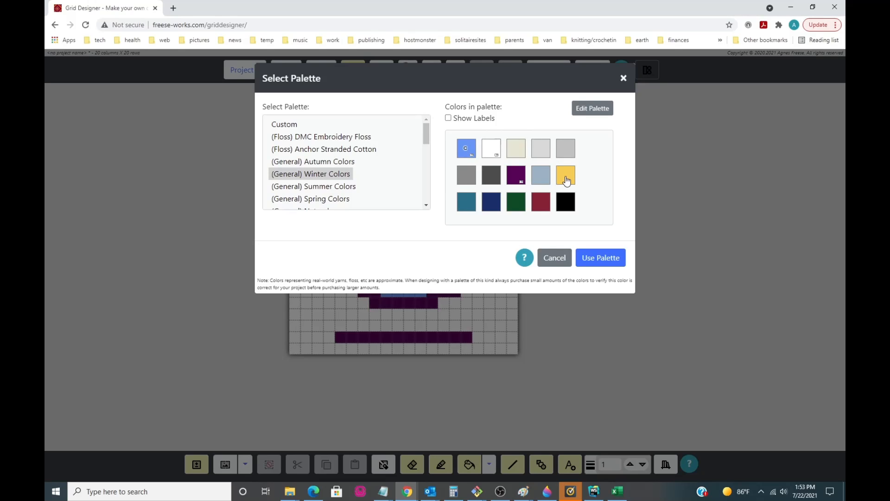
Step: Compare the bright apricot of the (General) Summer Colors palette with the gold of the (General) Winter Colors palette
left_click(350, 189)
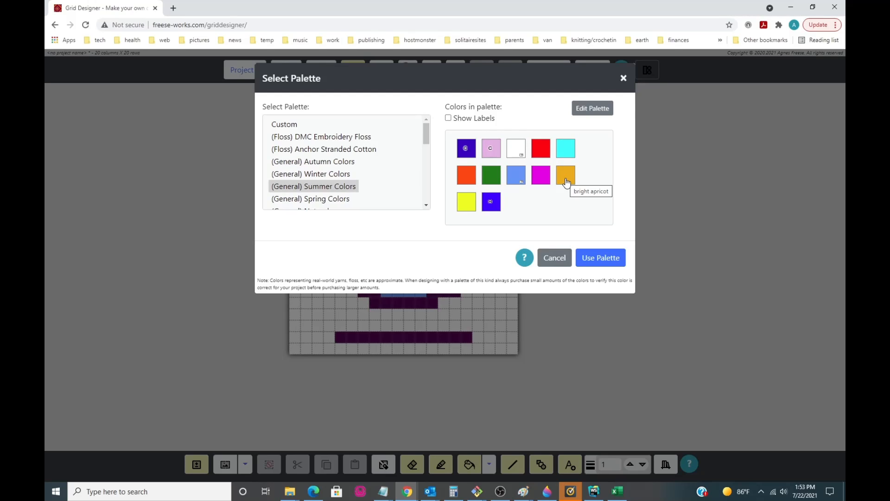
left_click(366, 174)
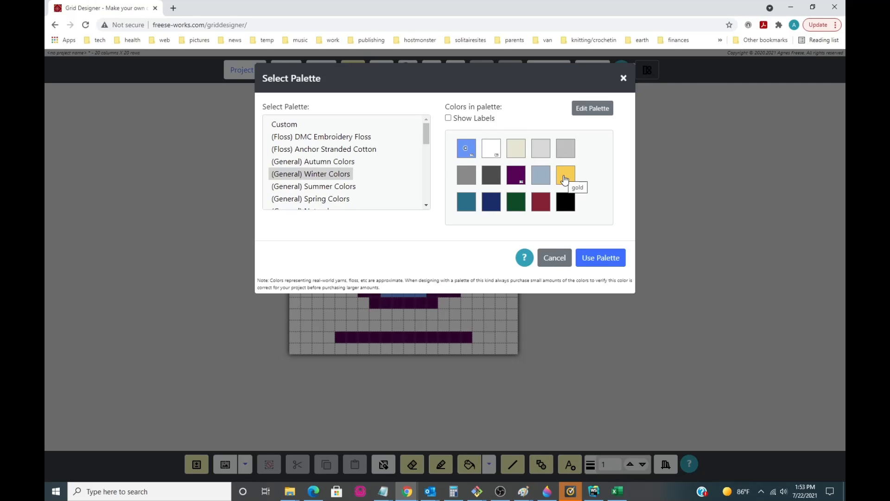
left_click(341, 190)
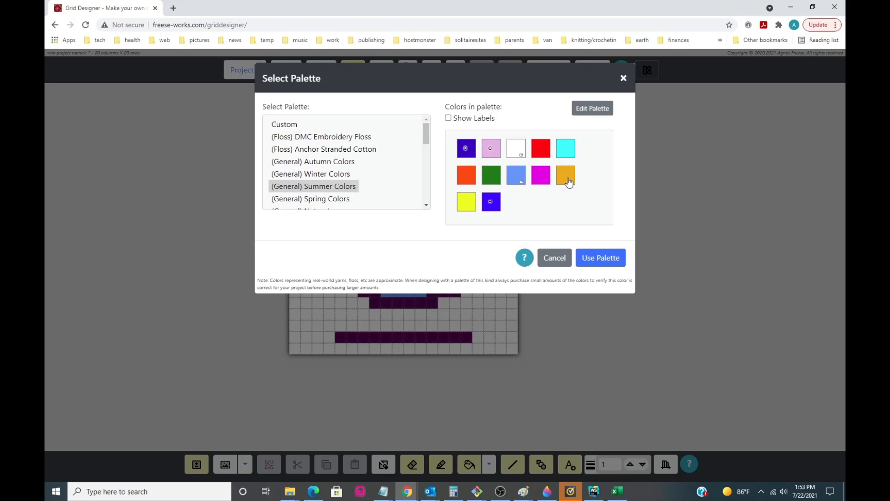
Step: Copy the hex code of bright apricot from the (General) Summer Colors palette and leave the palette editor without saving
left_click(588, 109)
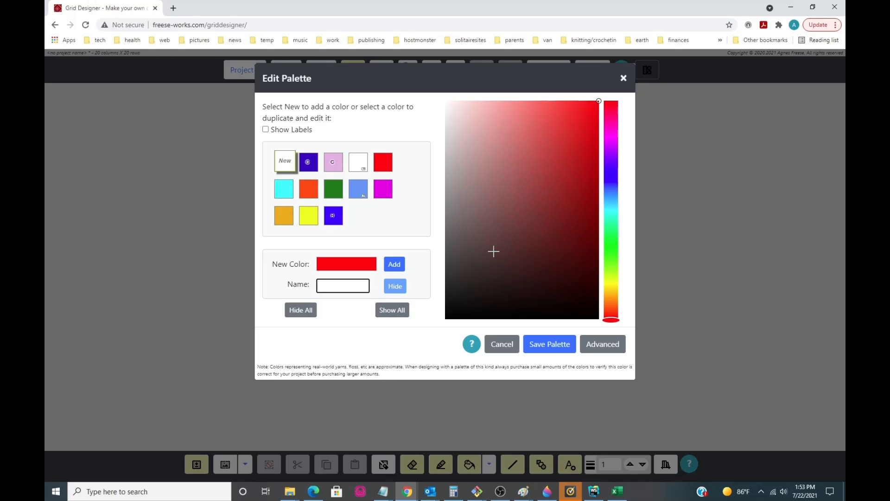
left_click(285, 216)
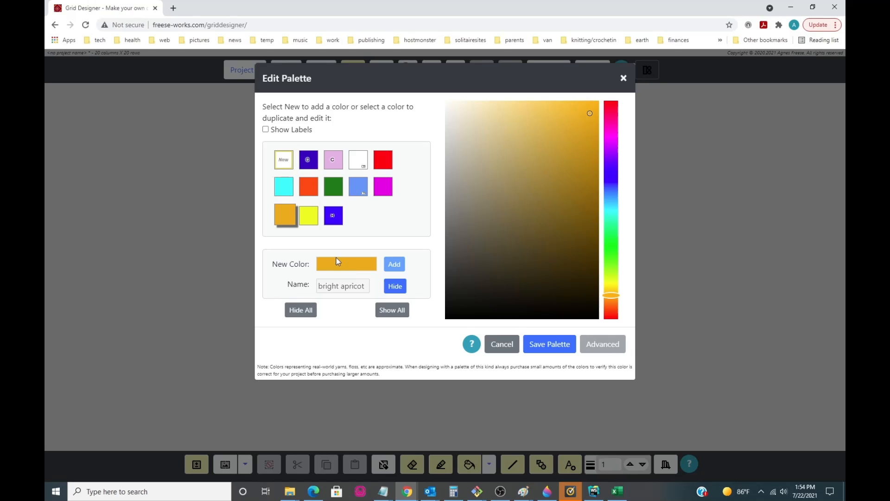
left_click(282, 160)
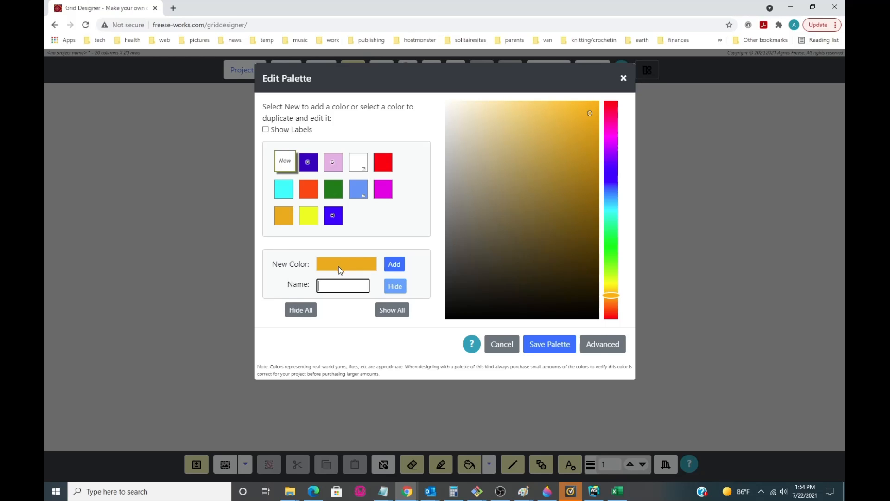
left_click(596, 344)
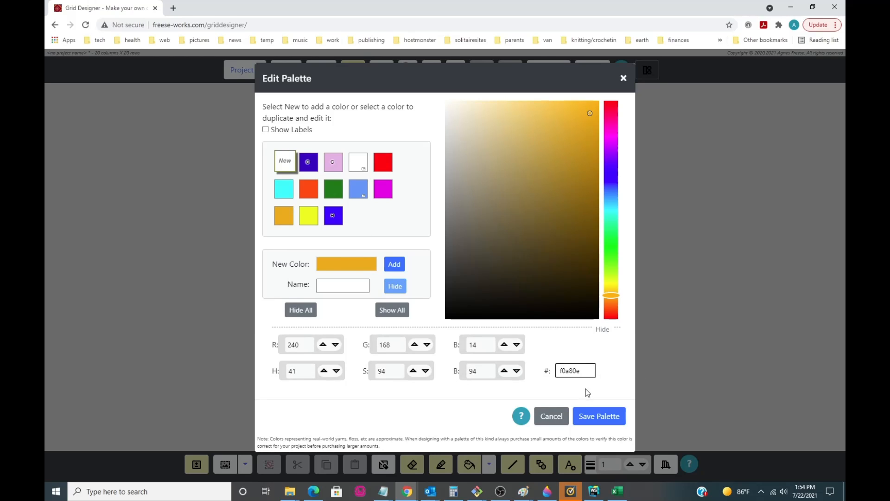
left_click_drag(582, 372, 560, 372)
key("ctrl+c")
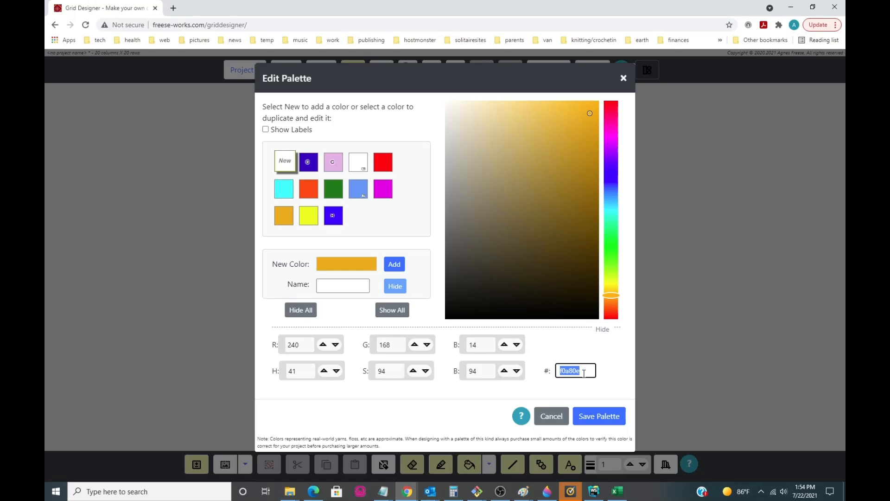
left_click(553, 418)
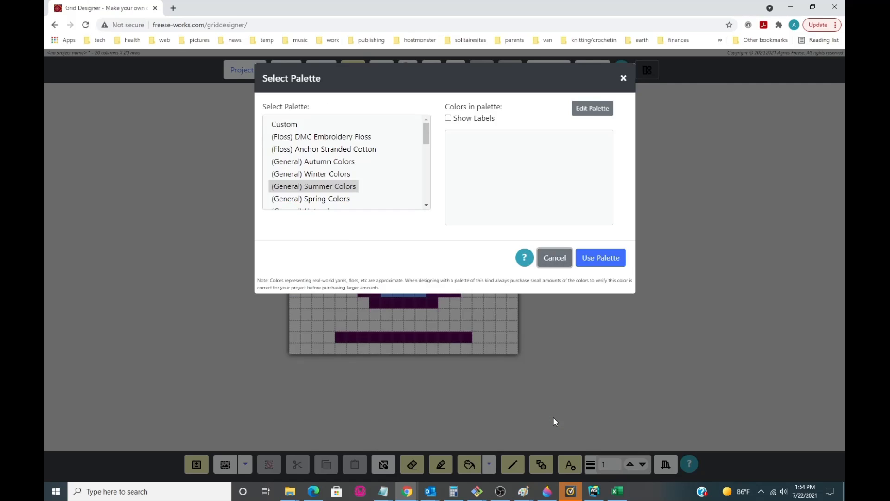
Step: Start a new color in the (General) Winter Colors palette using the copied hex code f0a80e
left_click(321, 175)
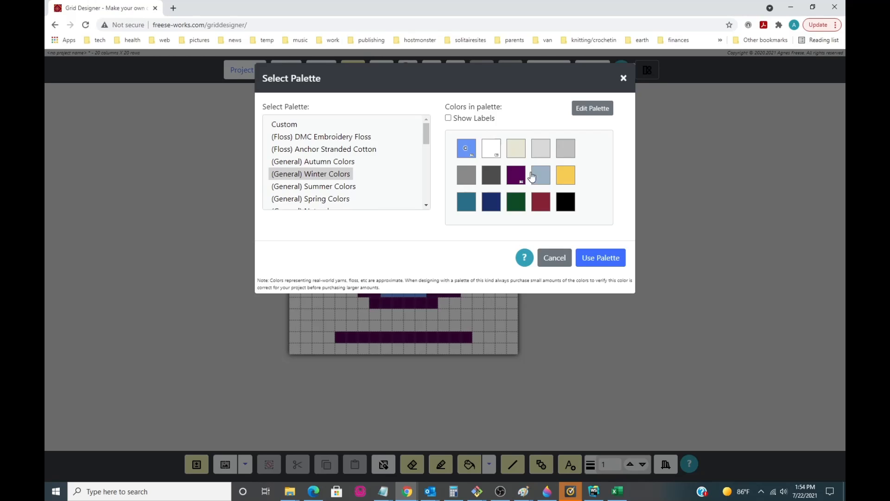
left_click(587, 112)
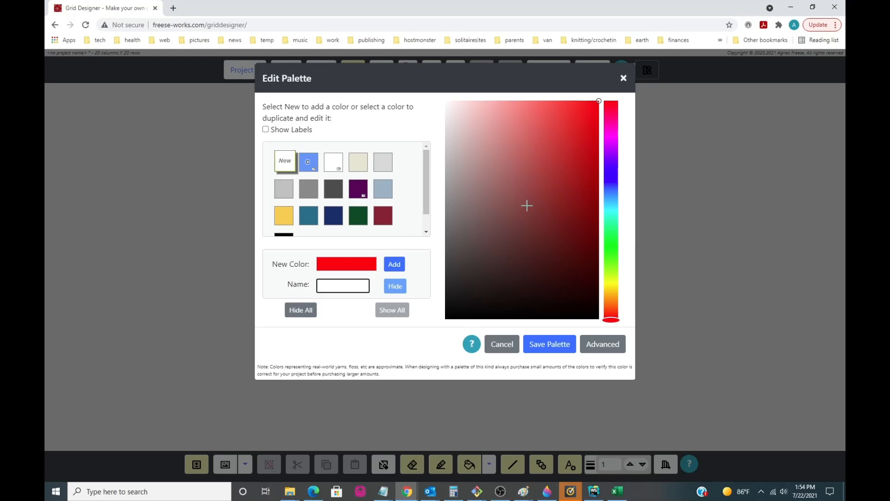
left_click(284, 161)
left_click(607, 349)
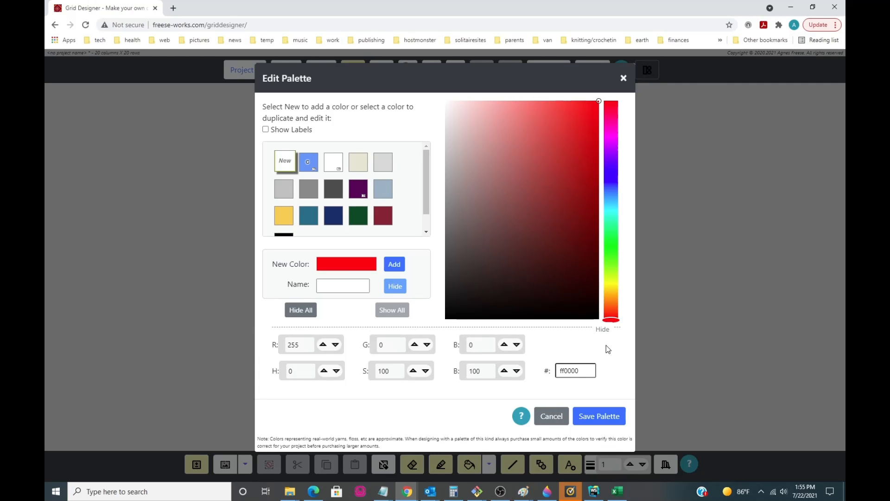
left_click_drag(581, 370, 557, 370)
key("ctrl+v")
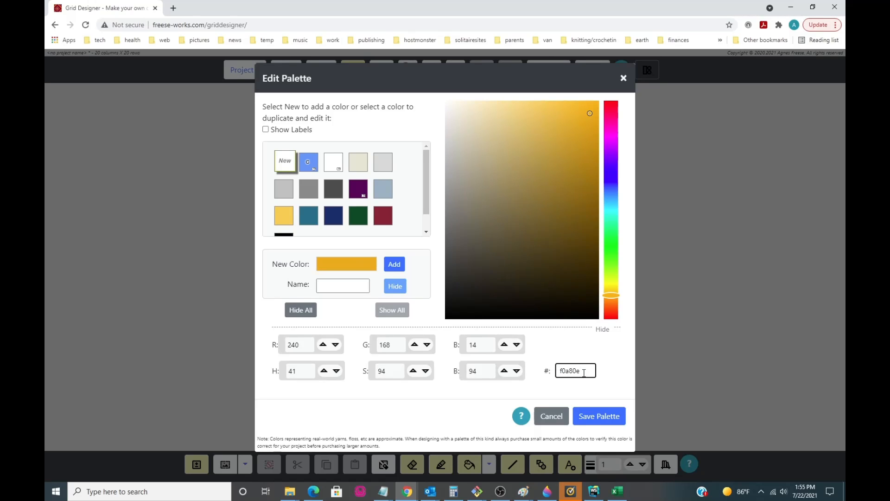
Step: Name the new color bright apricot, add it to the palette, and save and use the updated Winter Colors palette
left_click(330, 286)
type("brig")
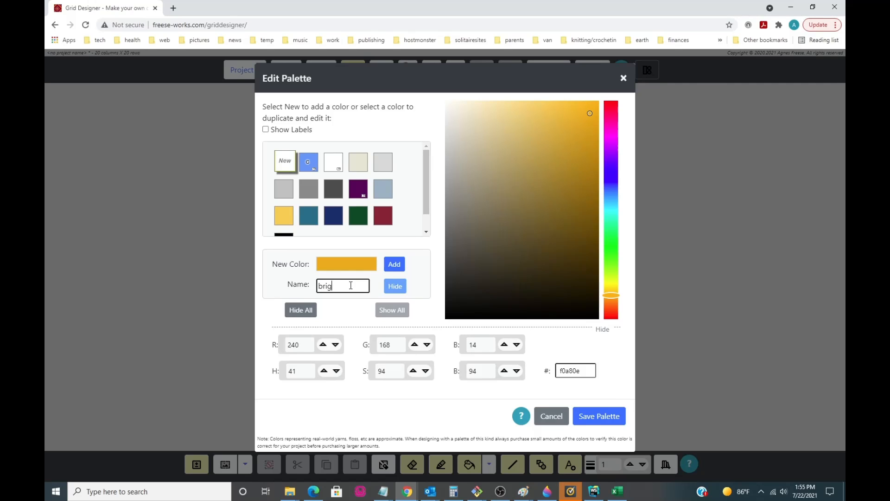
type("ht apricot")
left_click(396, 266)
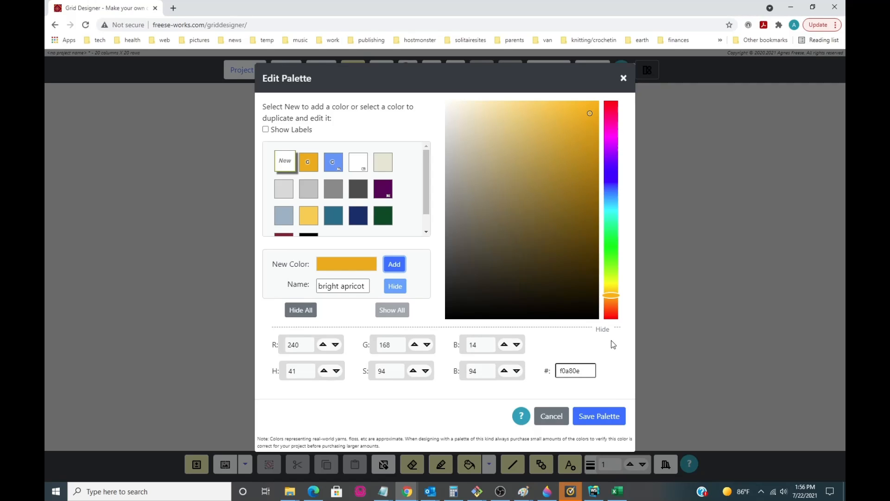
left_click(602, 329)
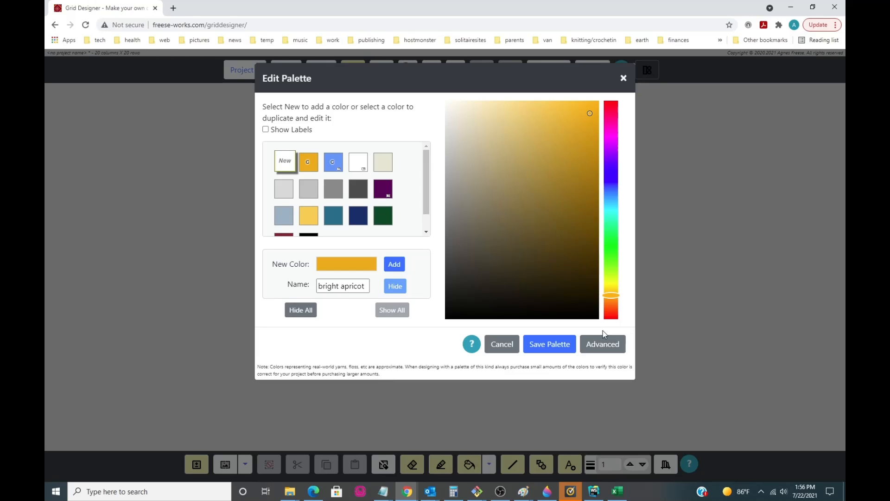
left_click(548, 348)
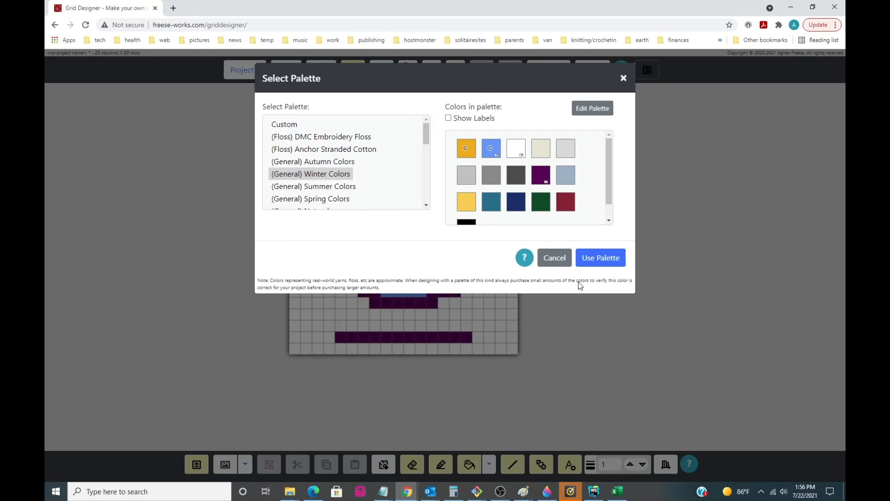
left_click(596, 259)
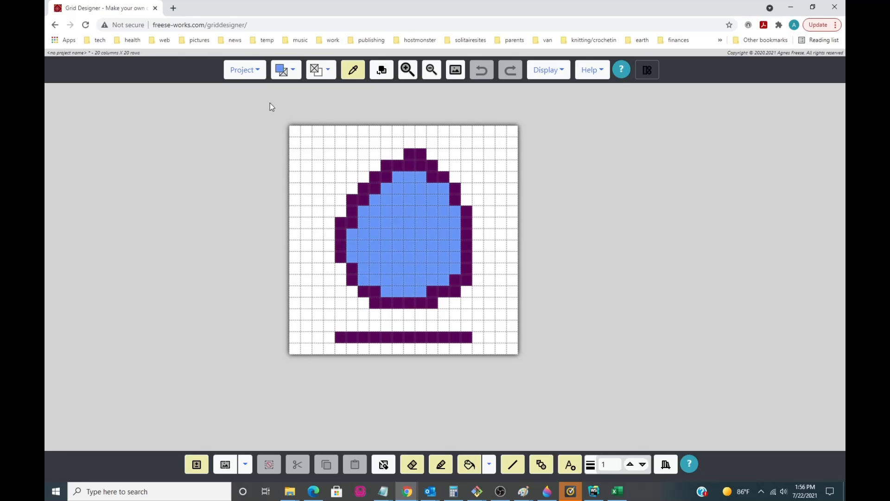
Step: Set bright apricot as the foreground color and flood-fill the blue interior of the purple-outlined shape
left_click(244, 72)
left_click(288, 71)
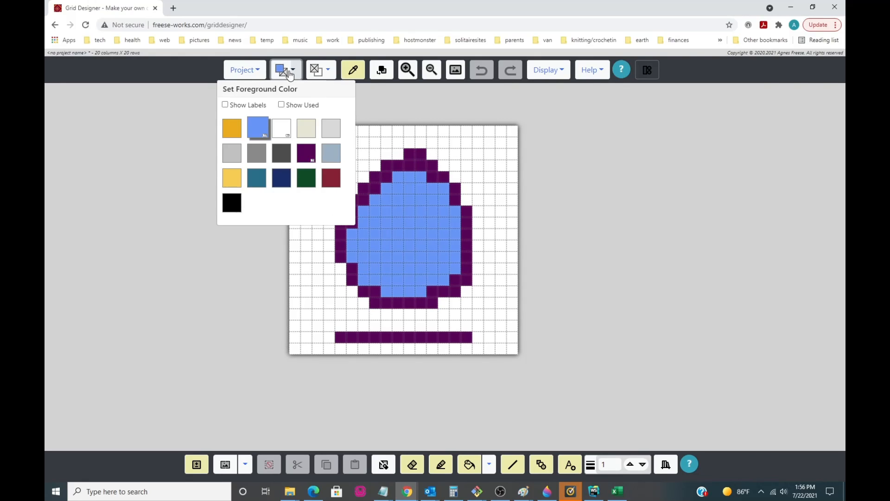
left_click(235, 133)
left_click(441, 465)
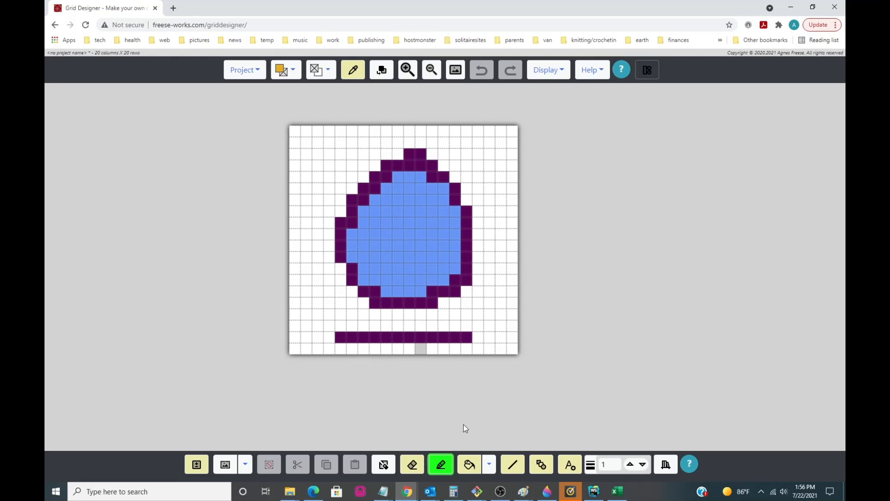
left_click(469, 465)
left_click(408, 224)
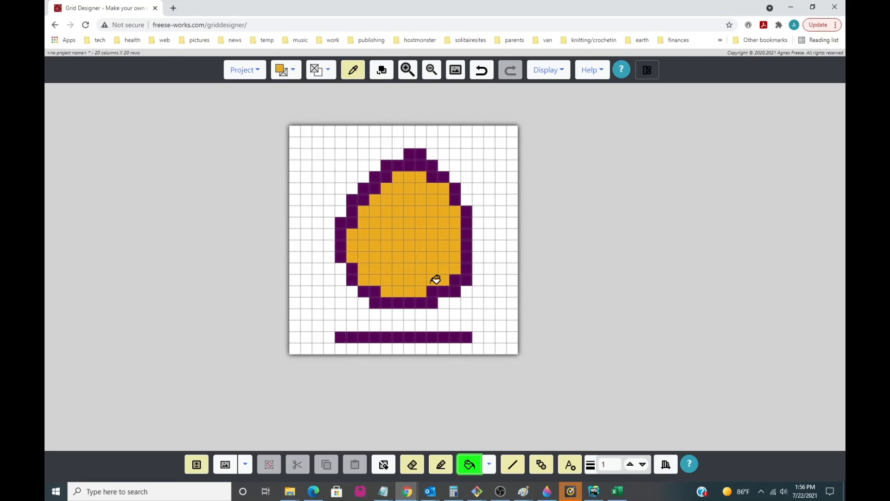
Step: Start creating a project from an image, accepting the loss of unsaved changes, and load appliedDiamondShape.png
left_click(244, 69)
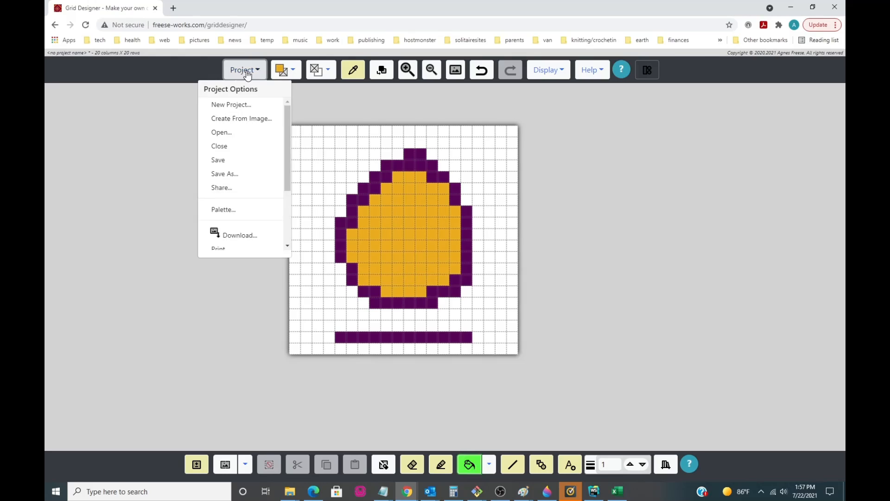
left_click(235, 121)
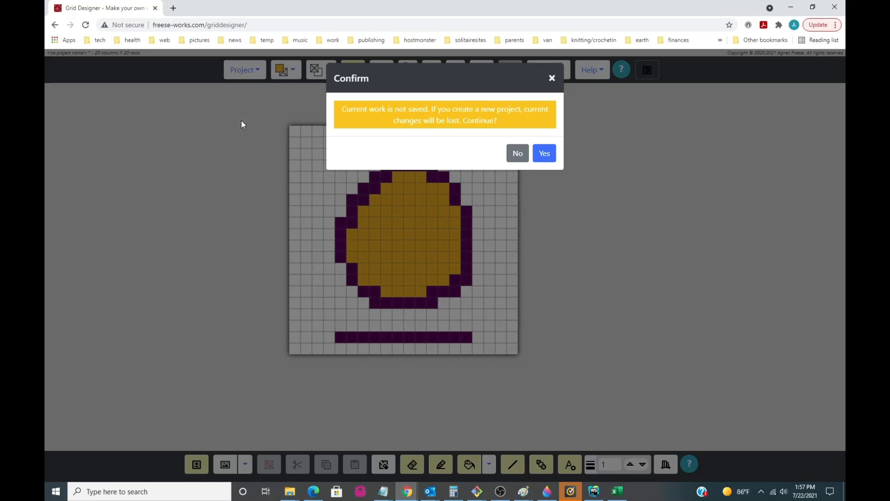
left_click(546, 155)
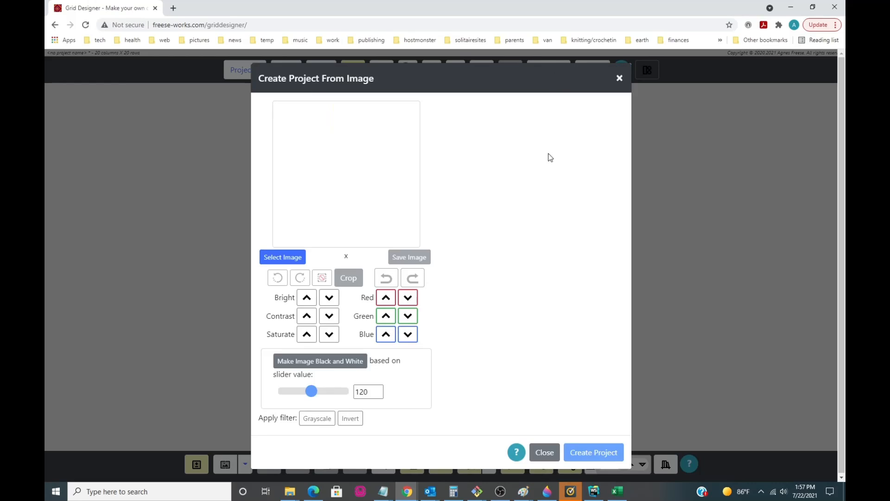
left_click(286, 258)
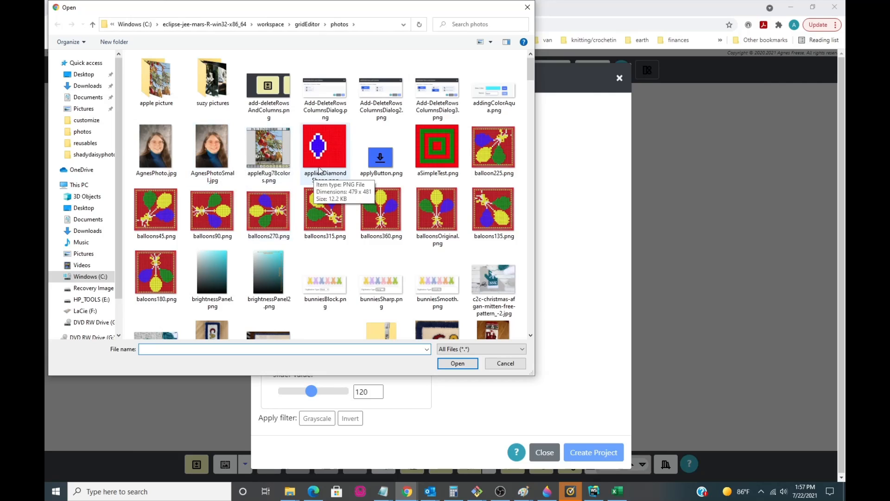
left_click(327, 152)
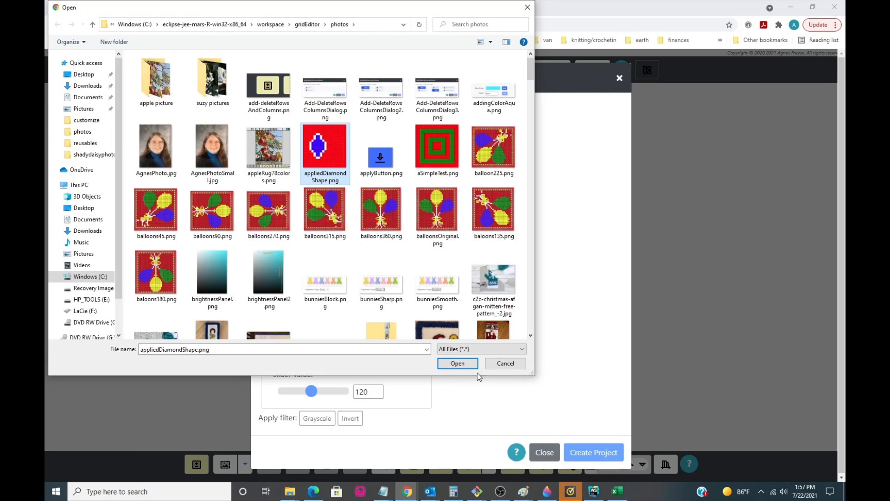
left_click(461, 365)
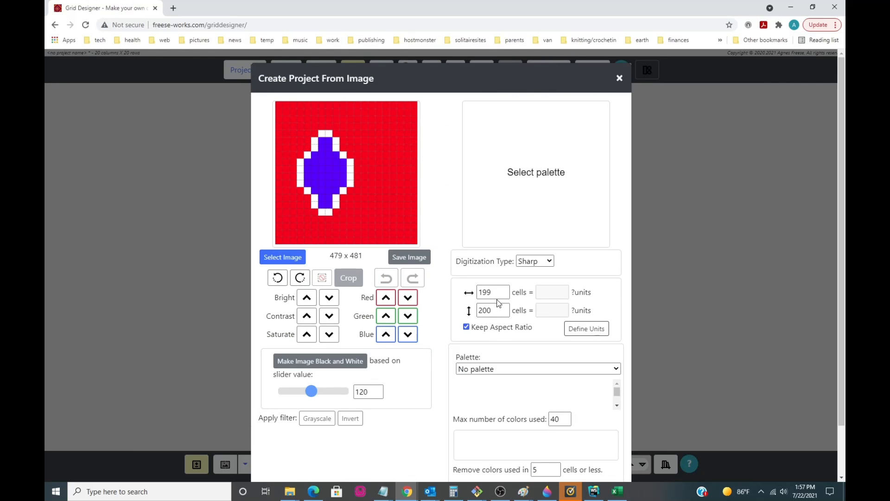
Step: Preview the image in the (Floss) Anchor Stranded Cotton palette and close the dialog without creating the project
left_click(547, 369)
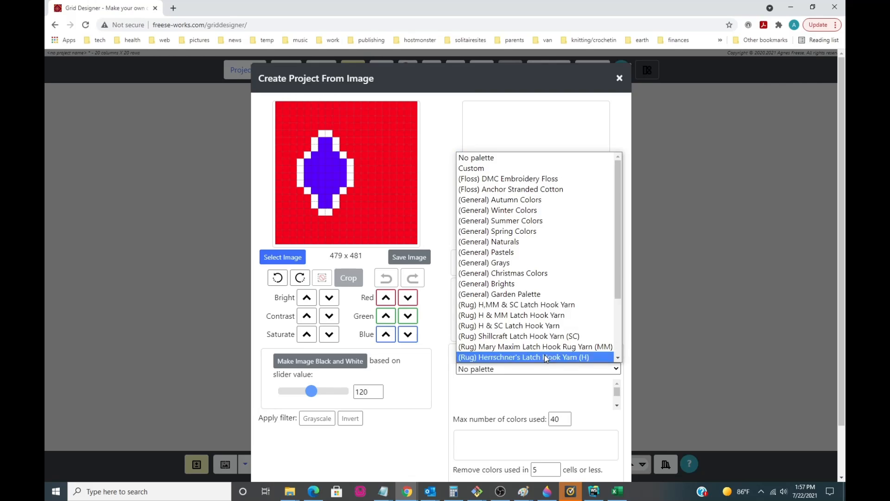
left_click(521, 190)
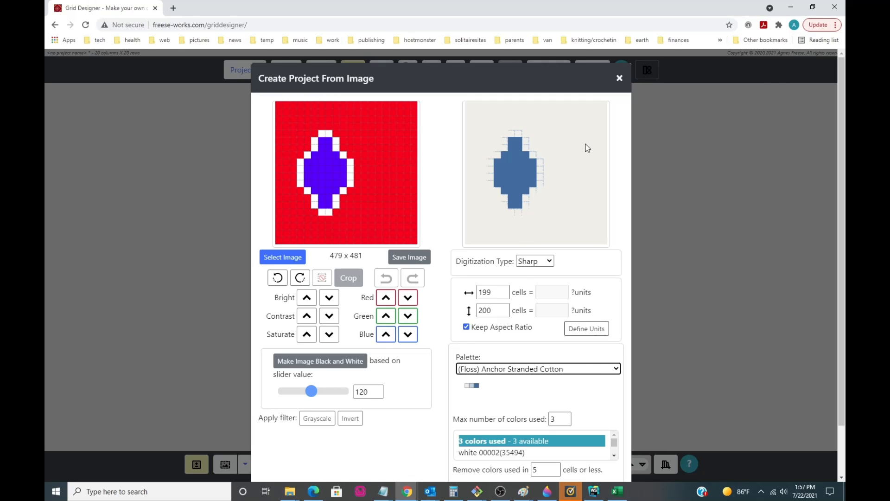
left_click(620, 78)
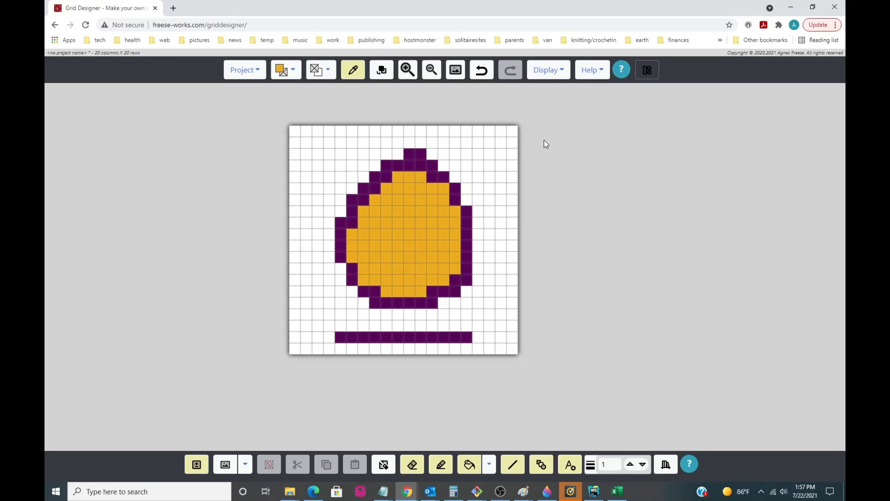